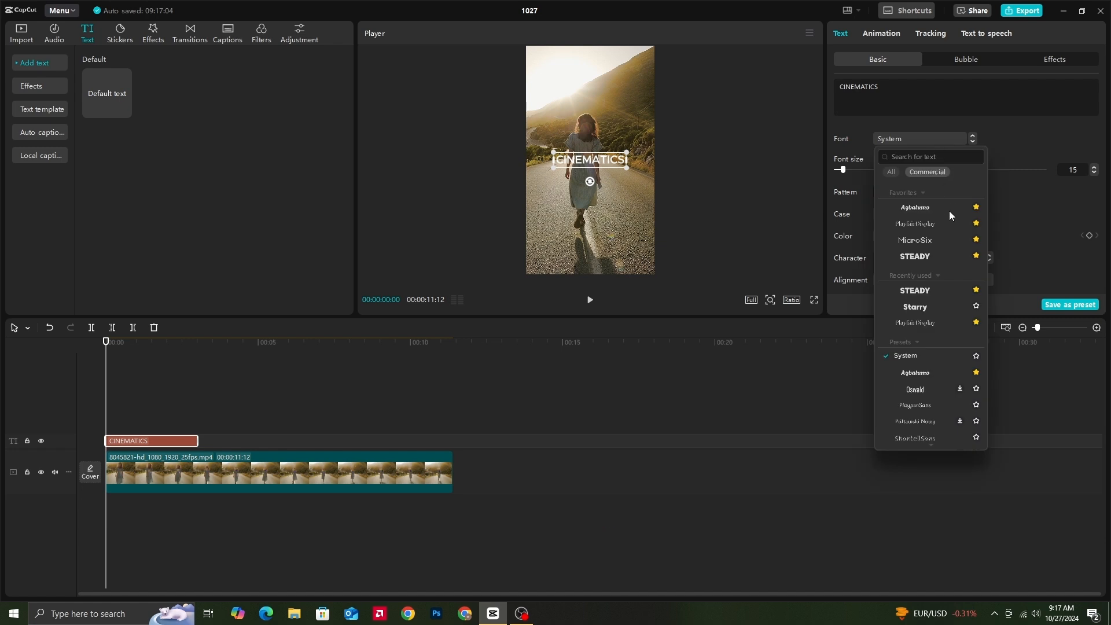
Set the CINEMATICS text's font to Steady and scale it up to about 183%.
{"action": "left_click", "coordinate": [919, 292]}
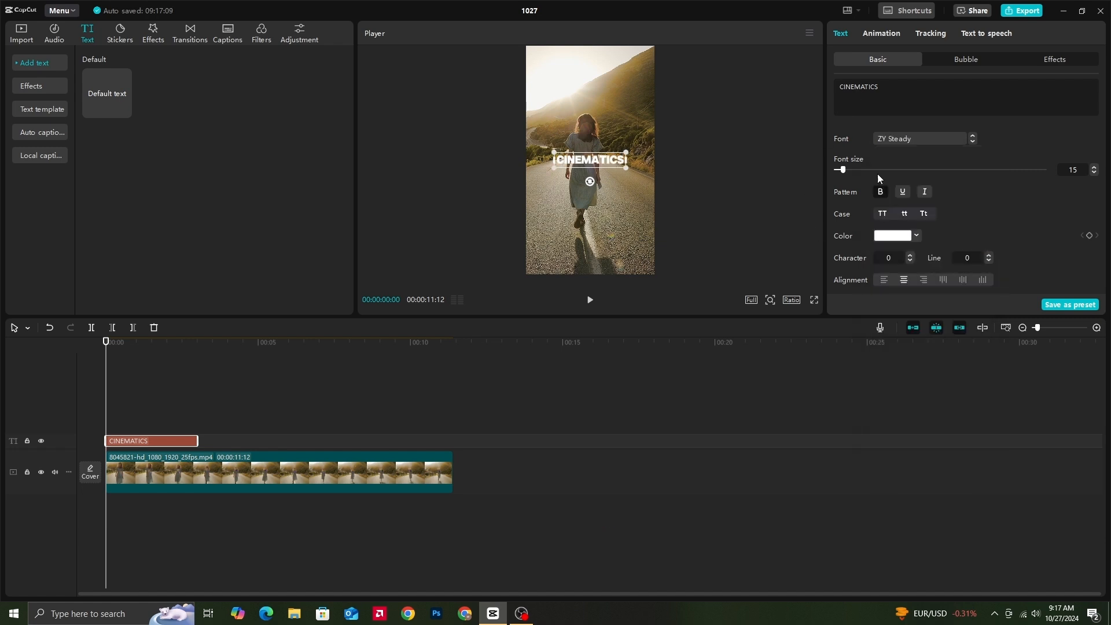
{"action": "scroll", "coordinate": [875, 173], "scroll_direction": "down", "scroll_amount": 4}
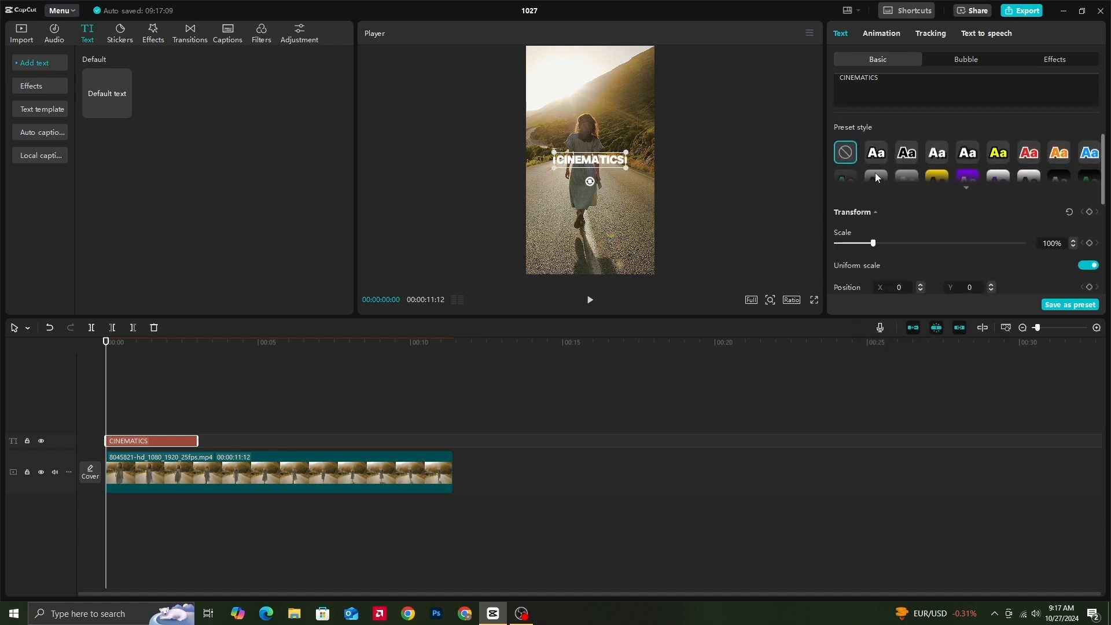
{"action": "left_click_drag", "start_coordinate": [882, 214], "coordinate": [920, 214]}
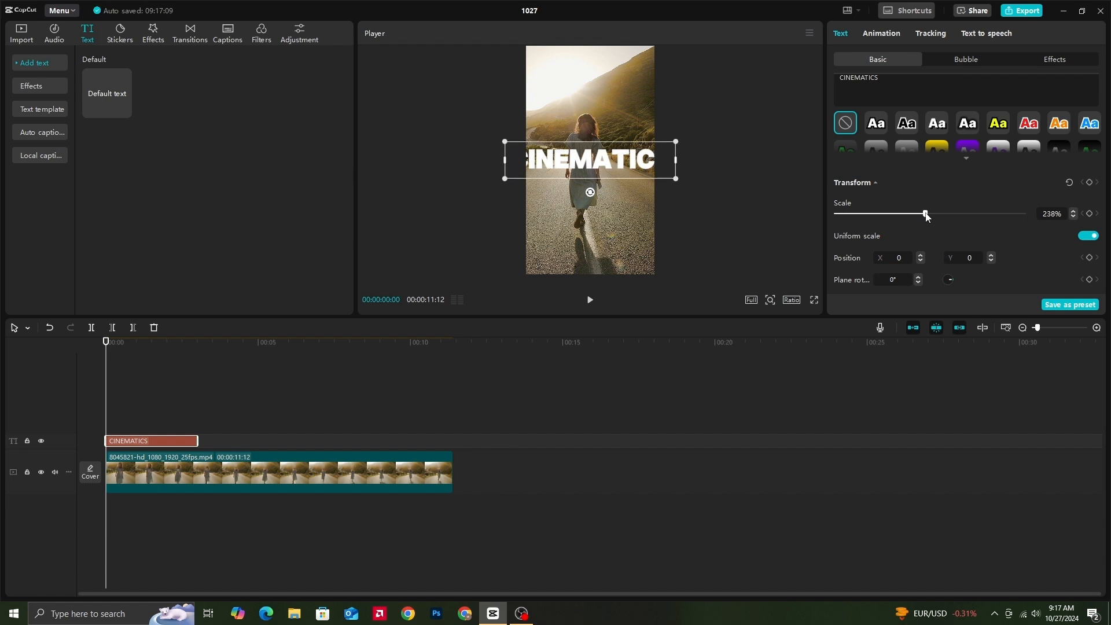
Change the canvas ratio to 16:9 and shrink the CINEMATICS text to about 62%, centred over the woman at roughly the clip's width.
{"action": "left_click", "coordinate": [789, 300]}
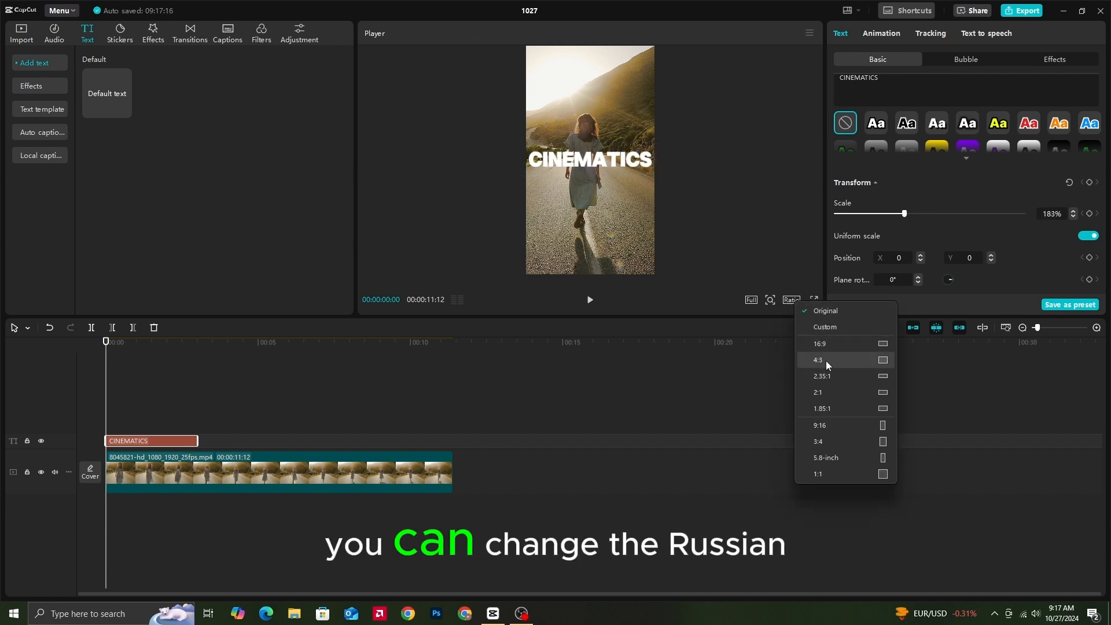
{"action": "left_click", "coordinate": [824, 344]}
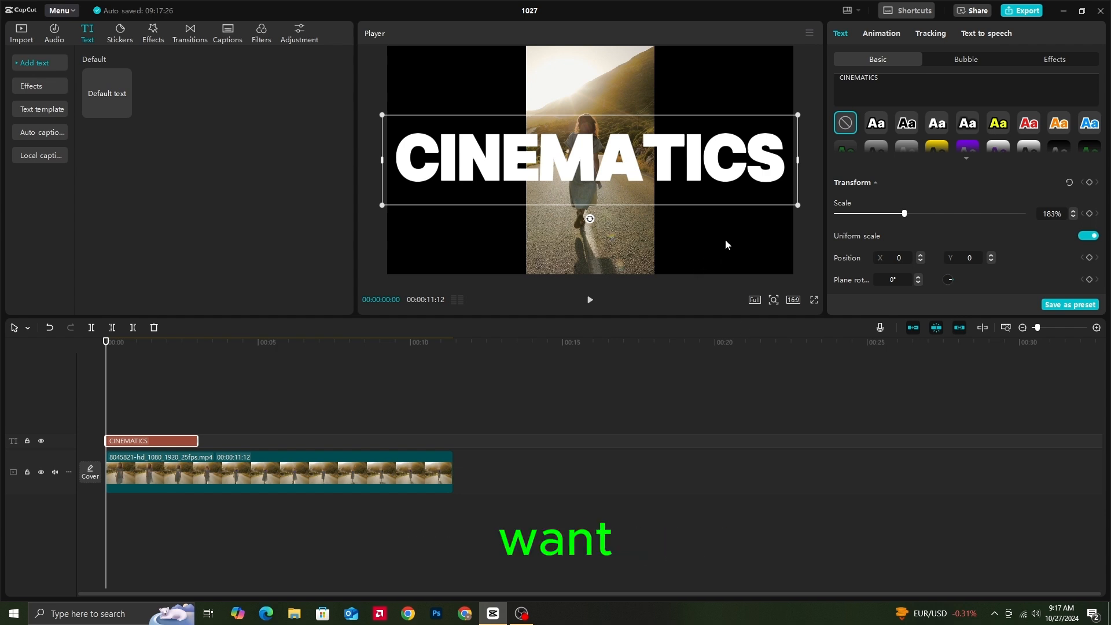
{"action": "left_click_drag", "start_coordinate": [793, 203], "coordinate": [583, 171]}
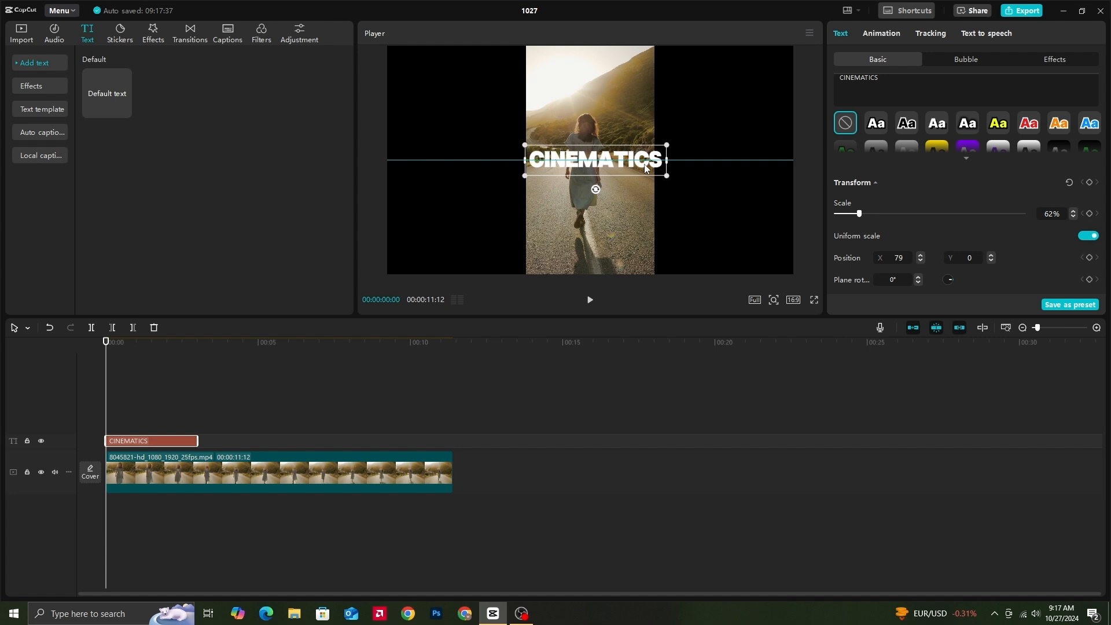
{"action": "left_click_drag", "start_coordinate": [645, 168], "coordinate": [640, 169]}
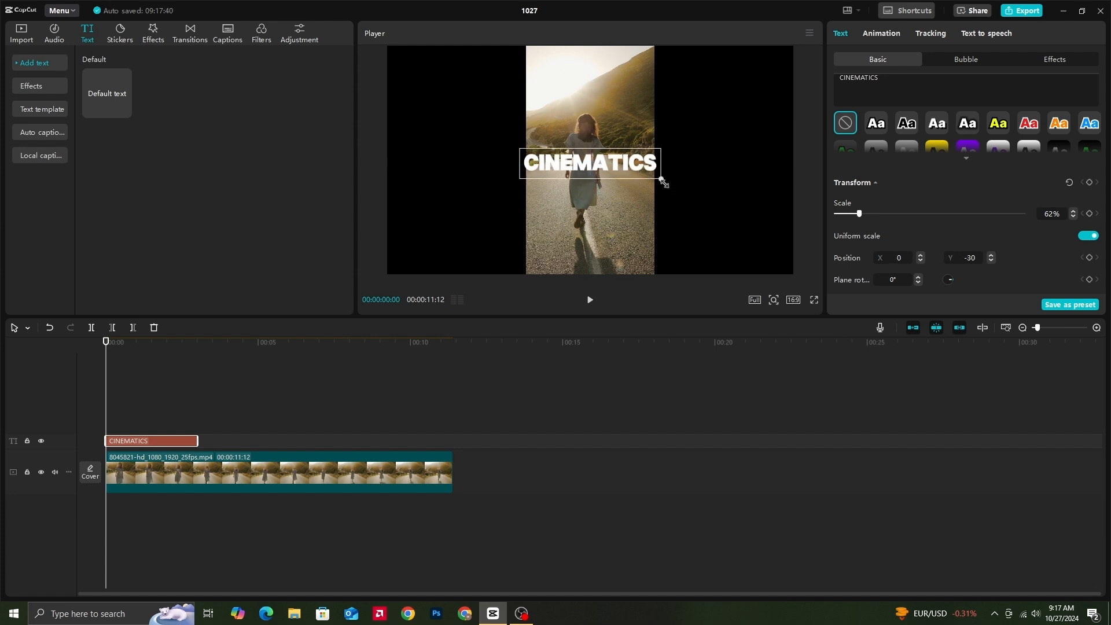
Place a copy of the walking-woman clip on a track above the text and apply automatic background removal to the copy.
{"action": "left_click", "coordinate": [259, 467]}
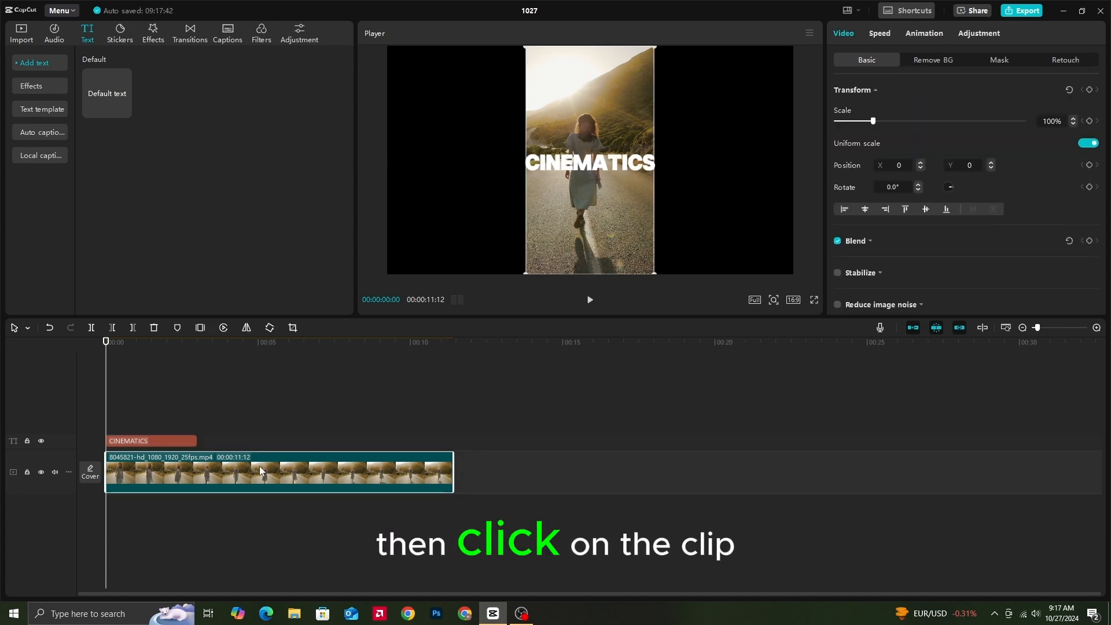
{"action": "left_click_drag", "start_coordinate": [259, 462], "coordinate": [248, 408]}
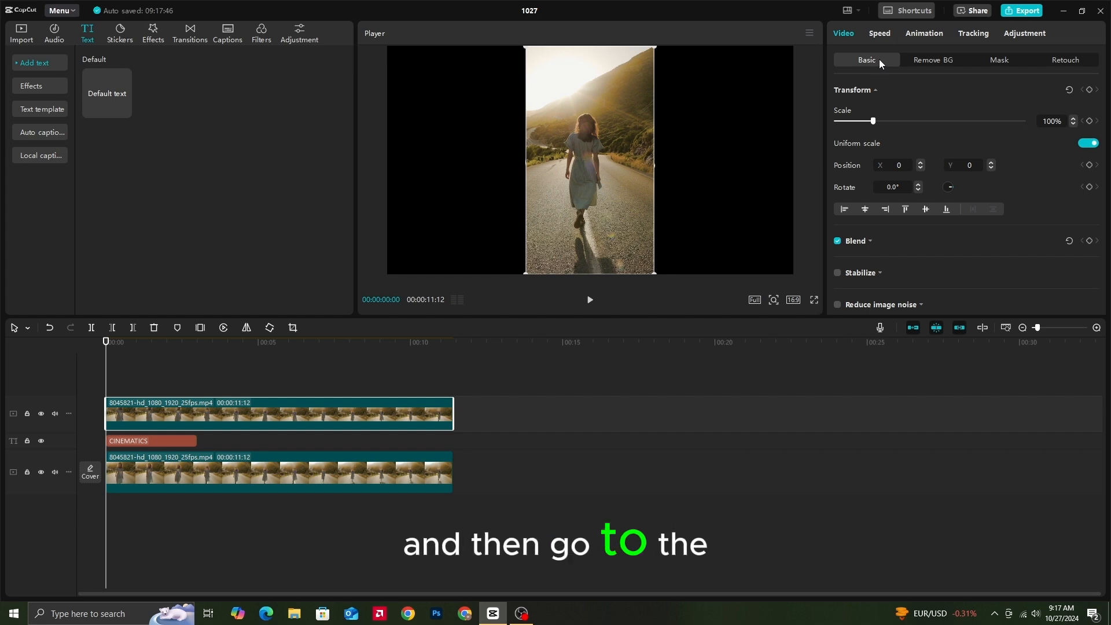
{"action": "left_click", "coordinate": [999, 59]}
{"action": "left_click", "coordinate": [934, 58]}
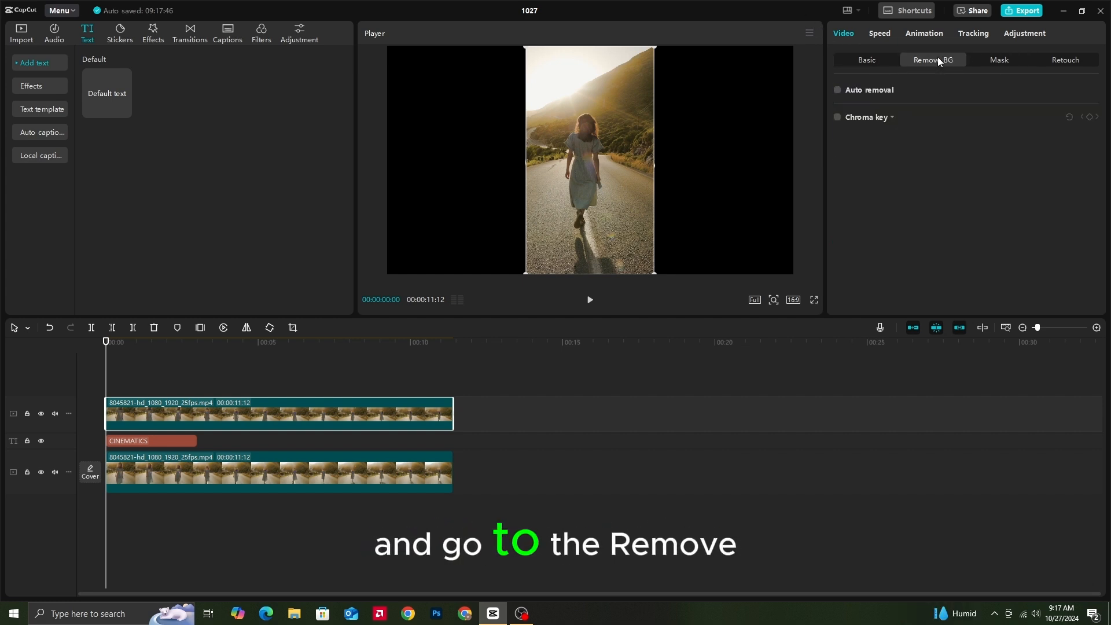
{"action": "left_click", "coordinate": [837, 90]}
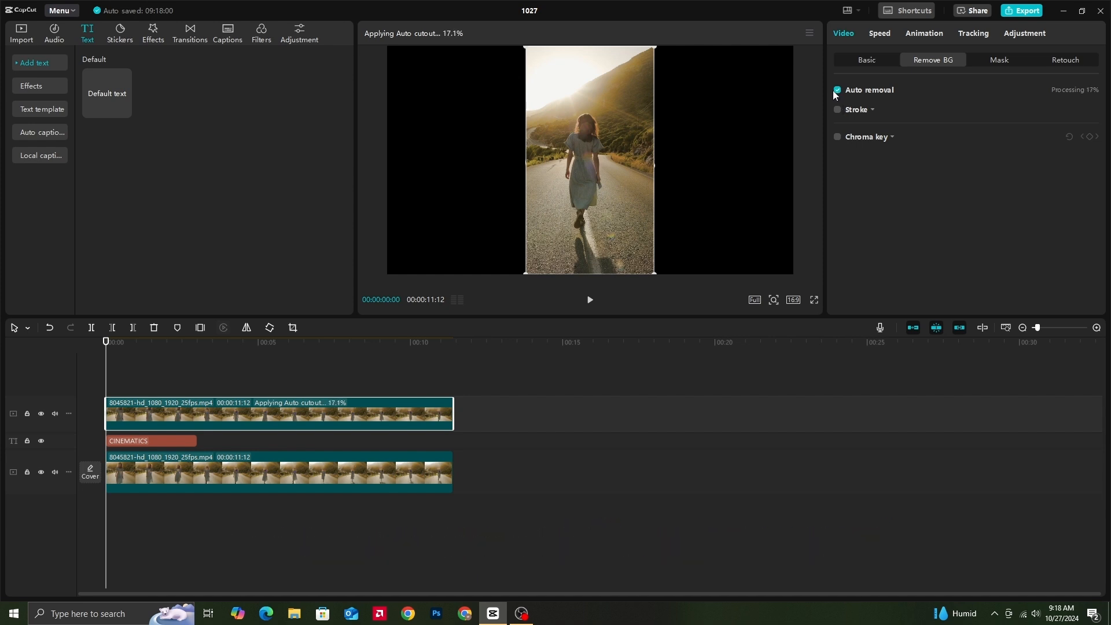
Extend the CINEMATICS text to the end of the video clip and play back the result.
{"action": "left_click_drag", "start_coordinate": [197, 441], "coordinate": [453, 461]}
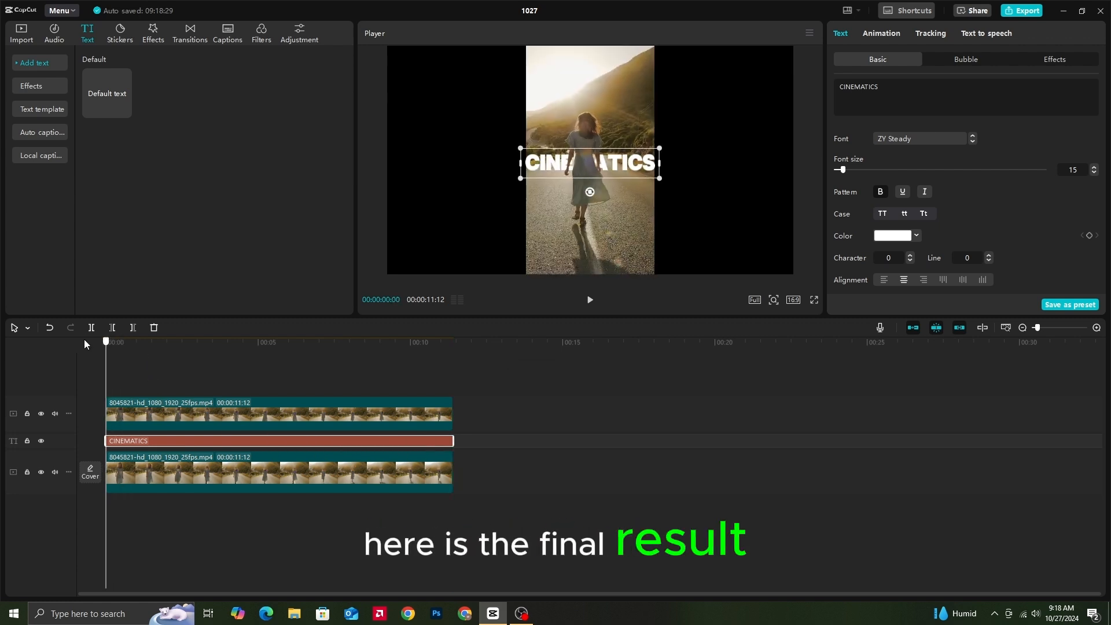
{"action": "key", "text": "space"}
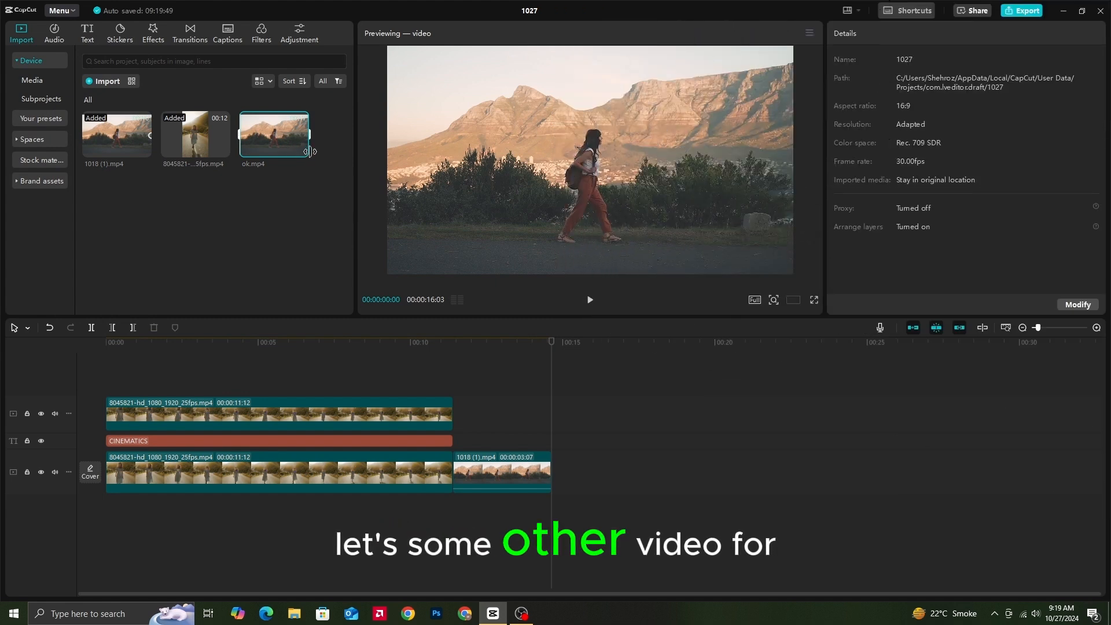
Add ok.mp4 to the end of the main video track and preview its opening.
{"action": "left_click", "coordinate": [302, 150]}
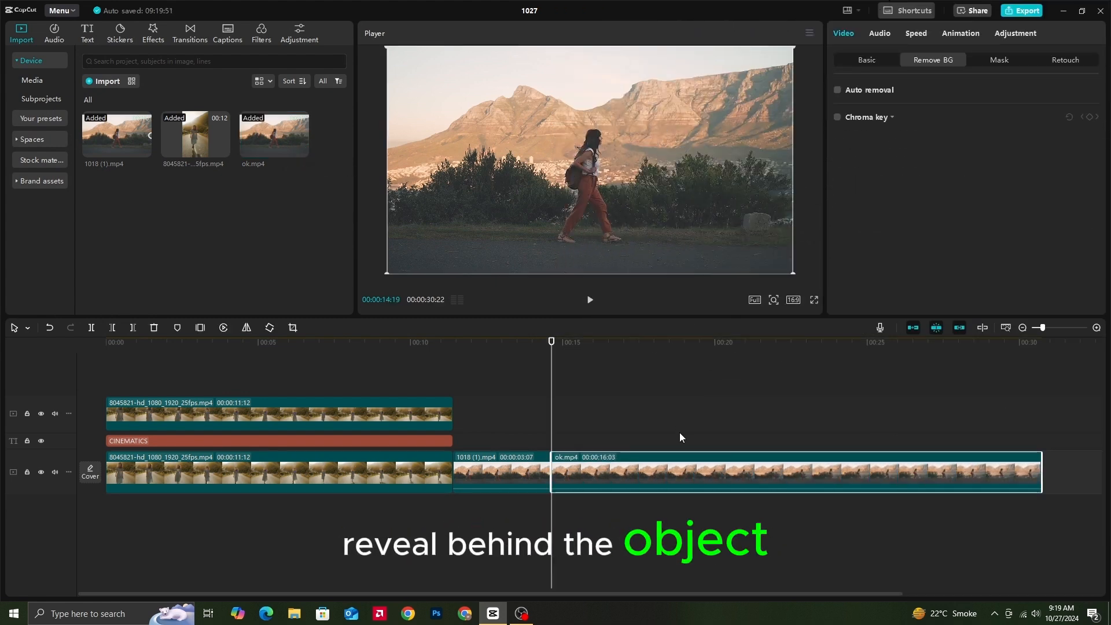
{"action": "key", "text": "space"}
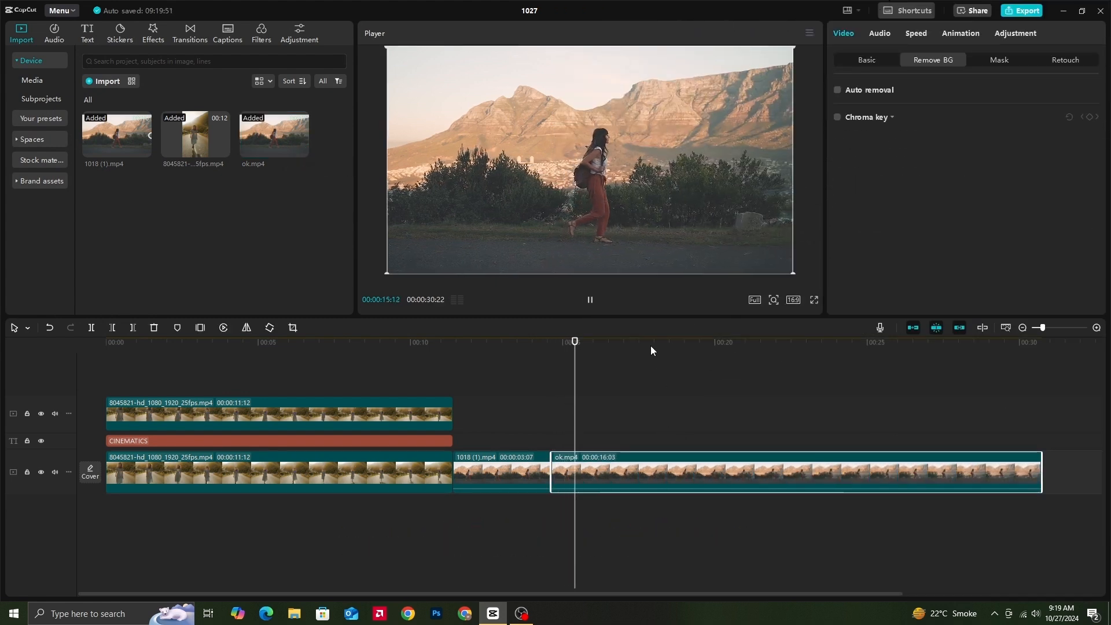
{"action": "key", "text": "space"}
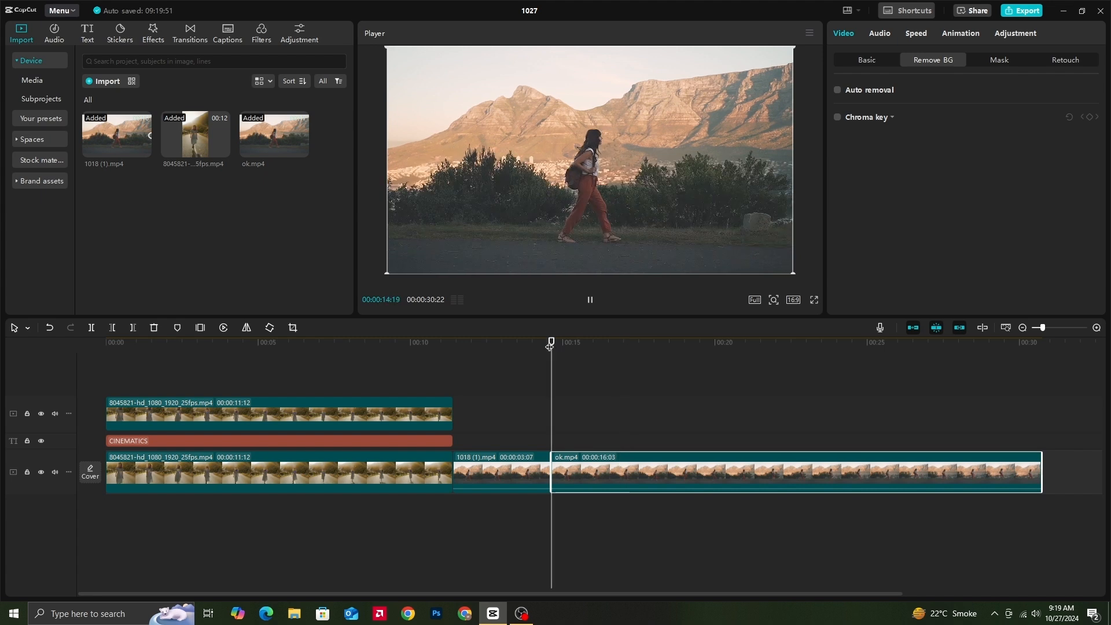
Add a default text layer at the start of the ok.mp4 clip and extend it to the clip's end.
{"action": "left_click", "coordinate": [87, 34]}
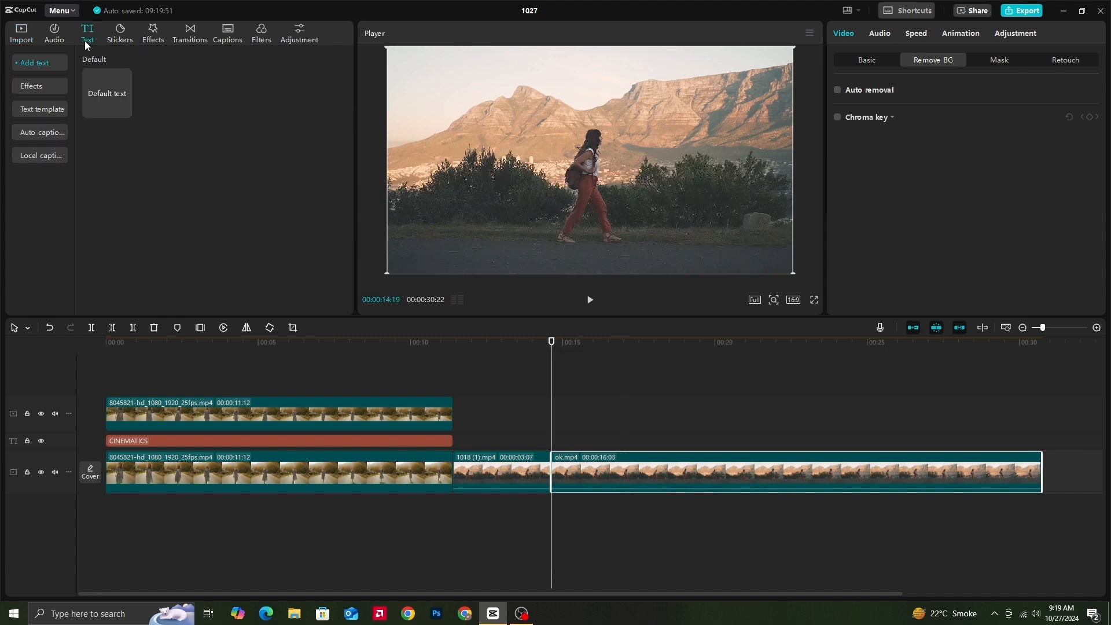
{"action": "left_click", "coordinate": [124, 112]}
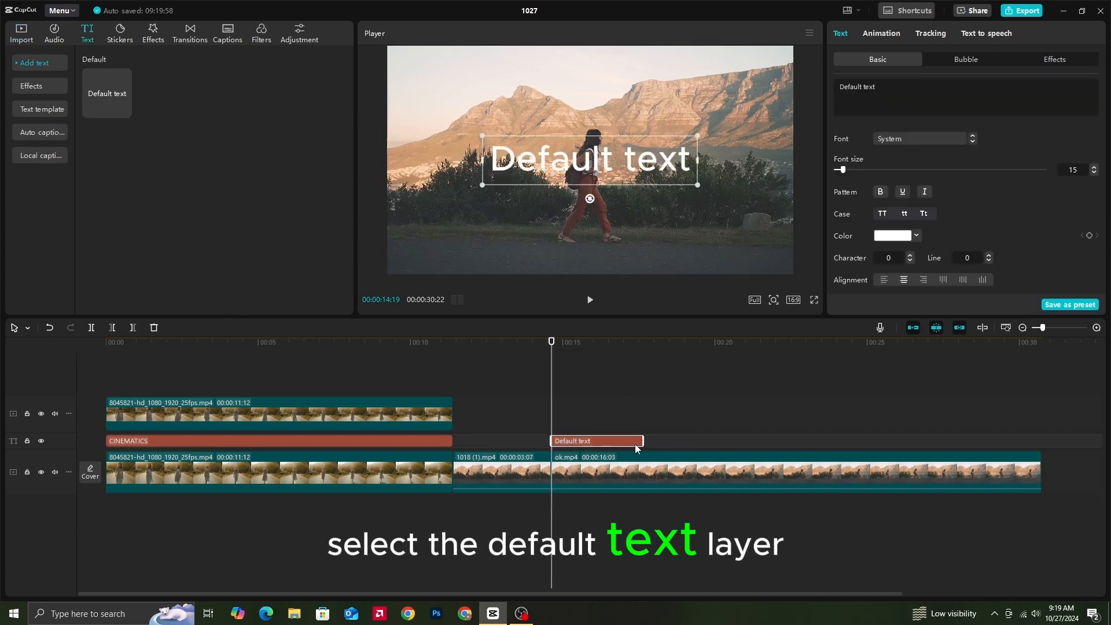
{"action": "left_click_drag", "start_coordinate": [643, 441], "coordinate": [1041, 441]}
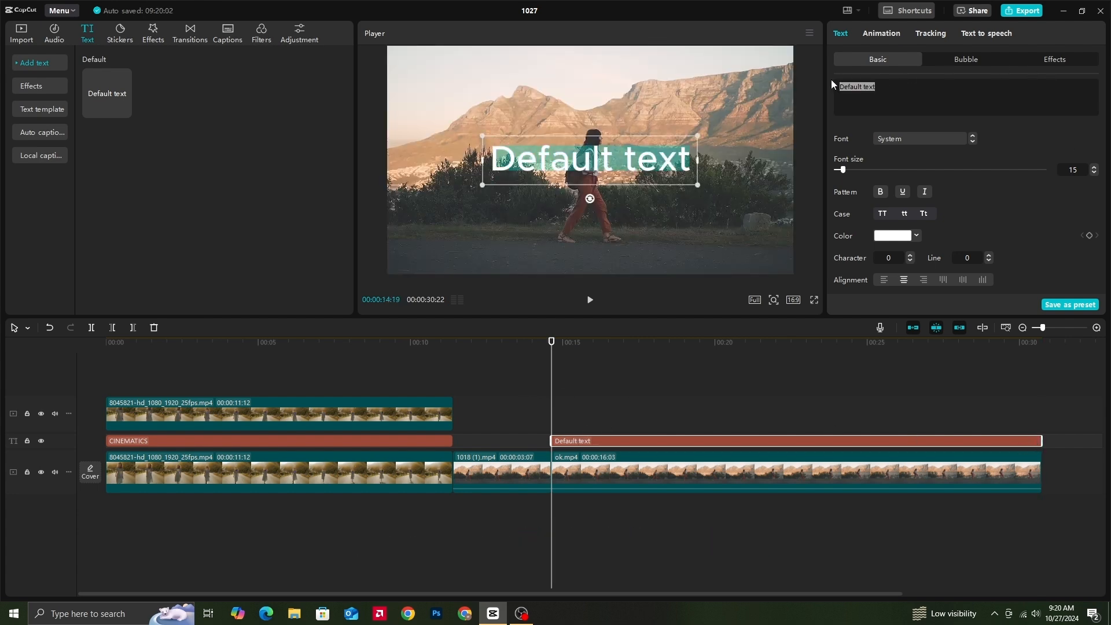
Replace the default text with "Hollywood", convert it to uppercase and choose the Steady font.
{"action": "type", "text": "Holly"}
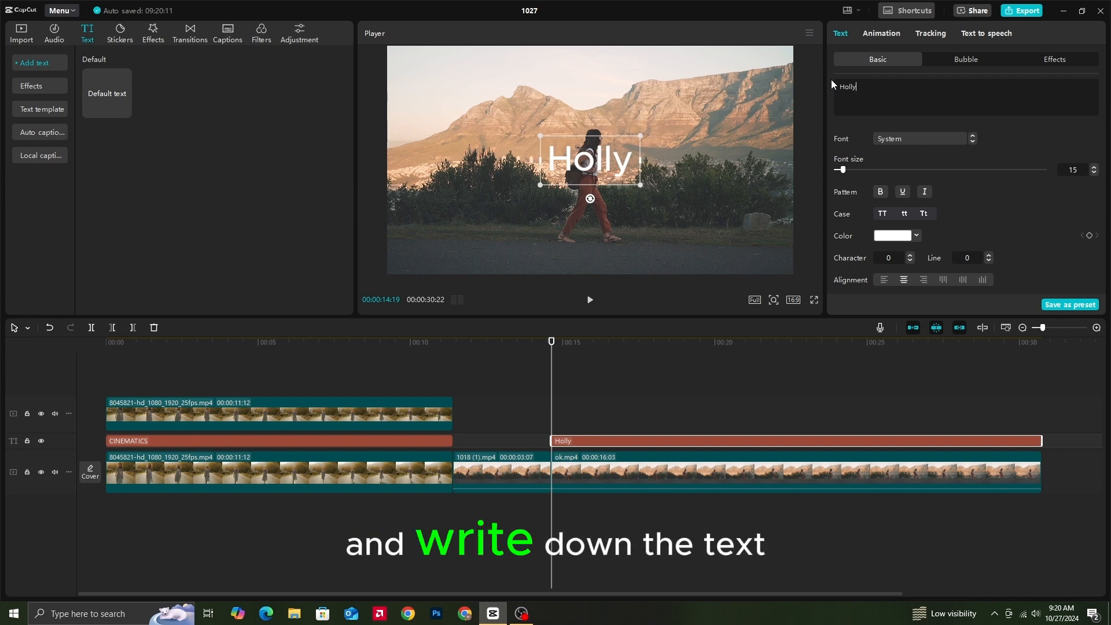
{"action": "type", "text": "wood"}
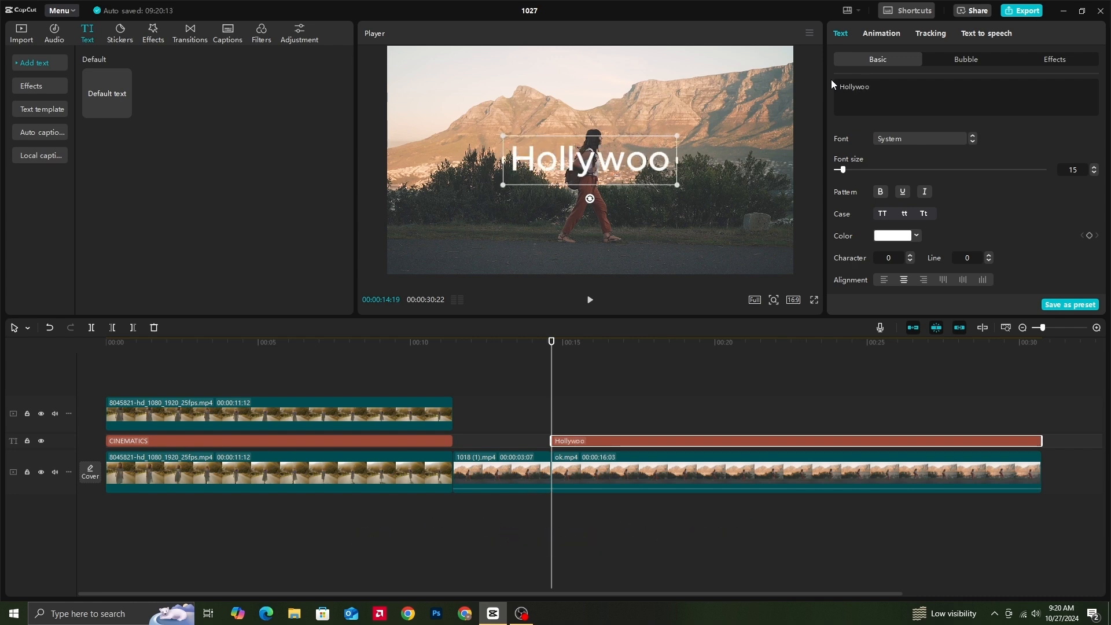
{"action": "left_click", "coordinate": [886, 214]}
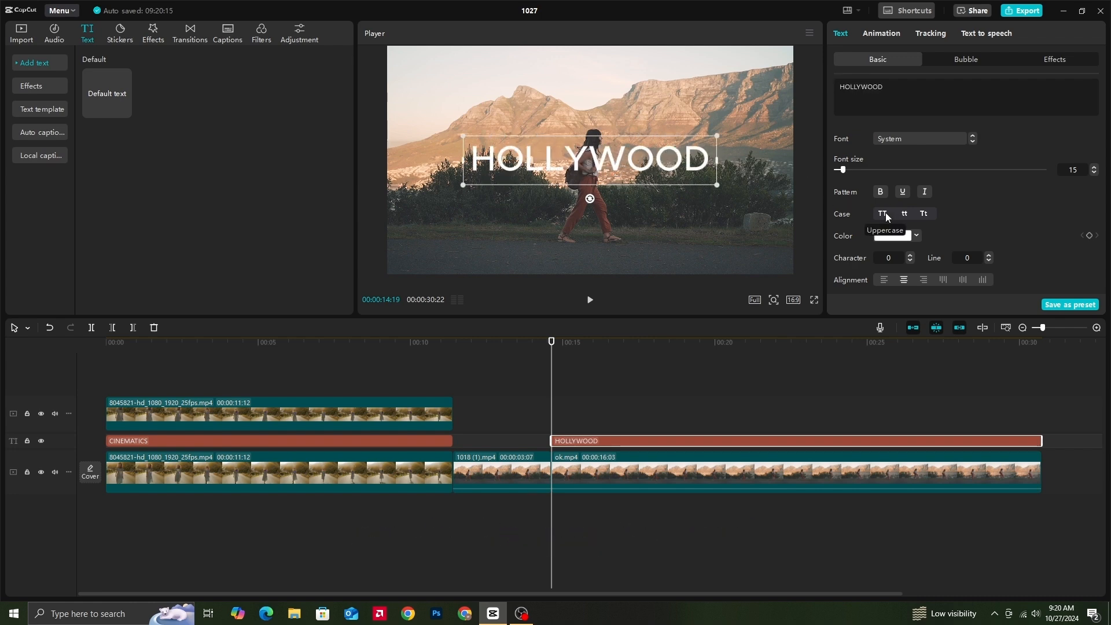
{"action": "left_click", "coordinate": [912, 140]}
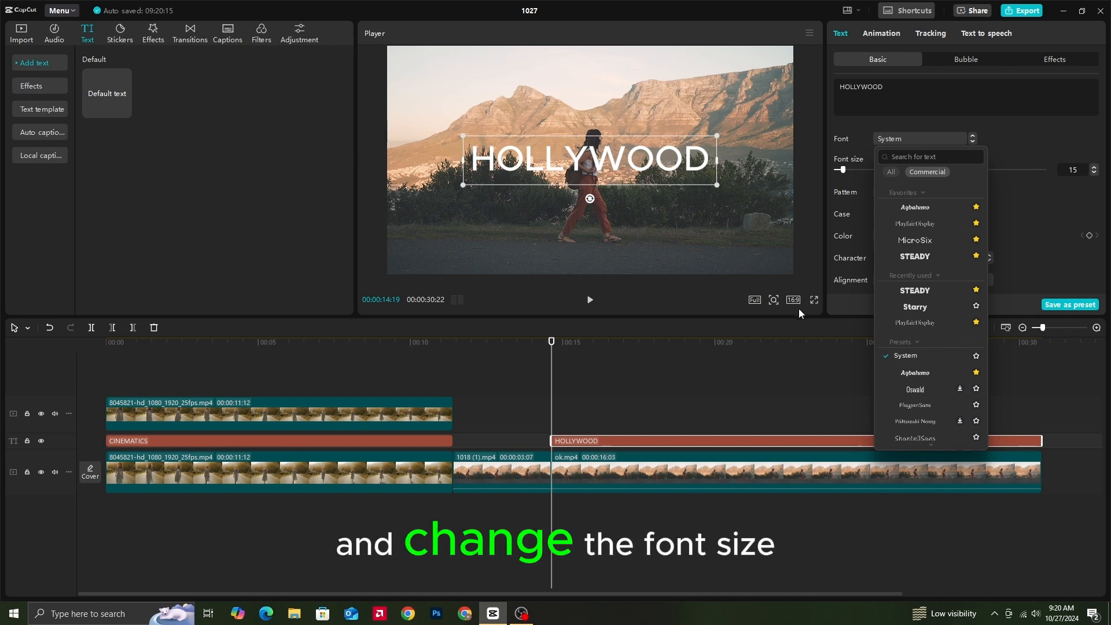
{"action": "left_click", "coordinate": [932, 258]}
Enlarge the HOLLYWOOD text and move it partly past the right edge of the video frame.
{"action": "left_click_drag", "start_coordinate": [711, 189], "coordinate": [788, 203]}
{"action": "left_click_drag", "start_coordinate": [660, 155], "coordinate": [670, 191]}
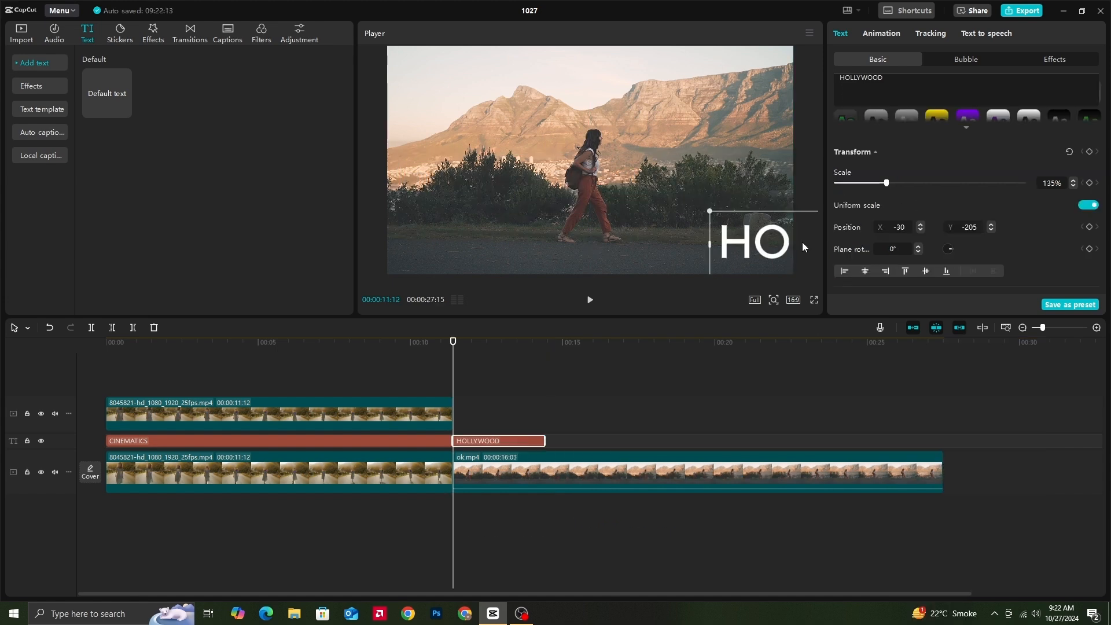
{"action": "left_click_drag", "start_coordinate": [802, 241], "coordinate": [819, 244]}
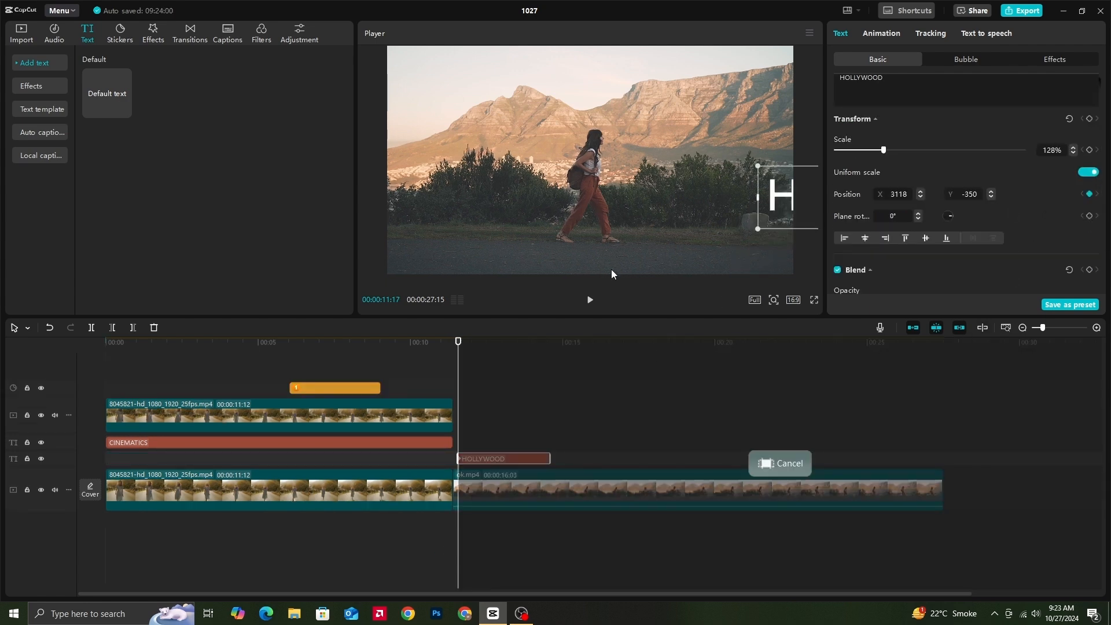
Extend the HOLLYWOOD text layer to about 00:00:26:24, close to the end of the ok.mp4 clip.
{"action": "left_click_drag", "start_coordinate": [459, 346], "coordinate": [518, 354]}
{"action": "left_click", "coordinate": [551, 446]}
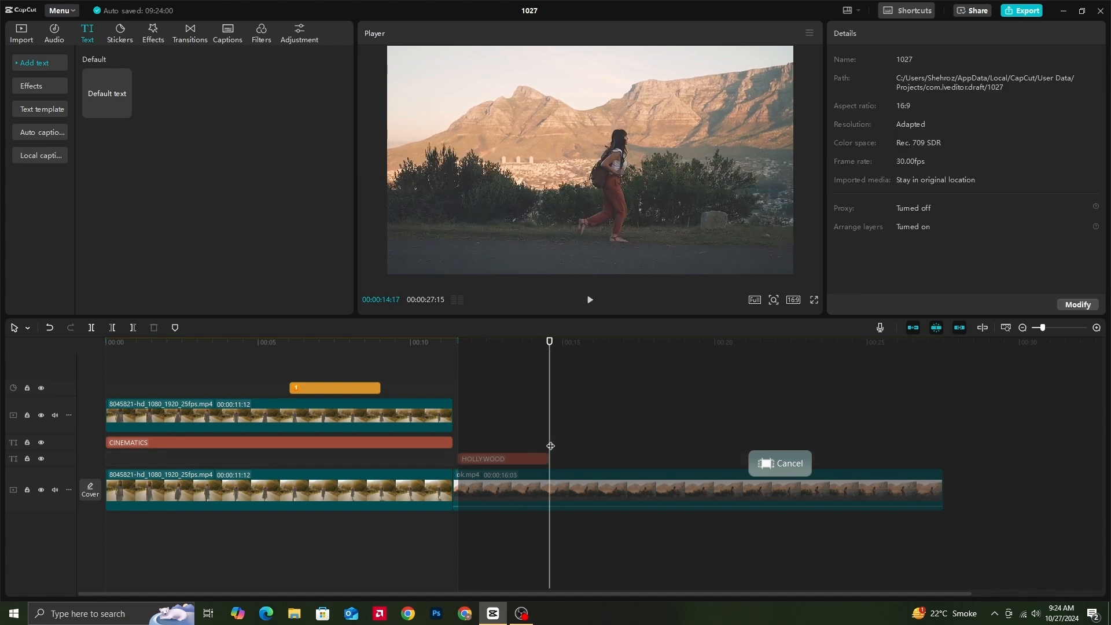
{"action": "left_click", "coordinate": [505, 457]}
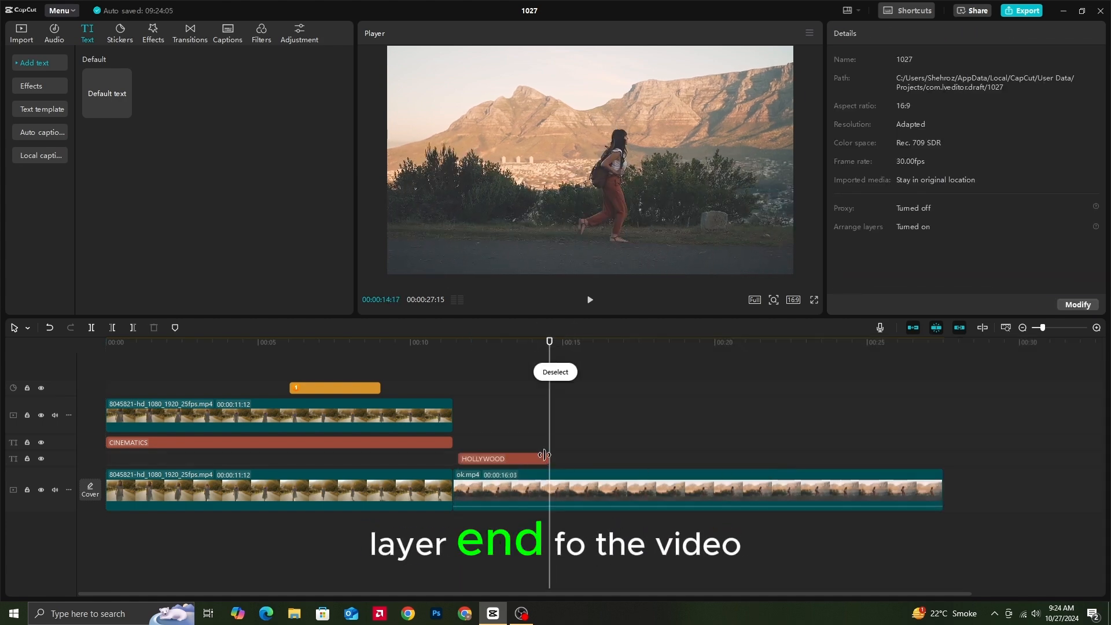
{"action": "left_click_drag", "start_coordinate": [548, 458], "coordinate": [923, 459]}
Keyframe the HOLLYWOOD text's position, shifting it slightly left at 00:00:15:11 and far left across the frame at 00:00:25:27.
{"action": "left_click_drag", "start_coordinate": [547, 344], "coordinate": [920, 416]}
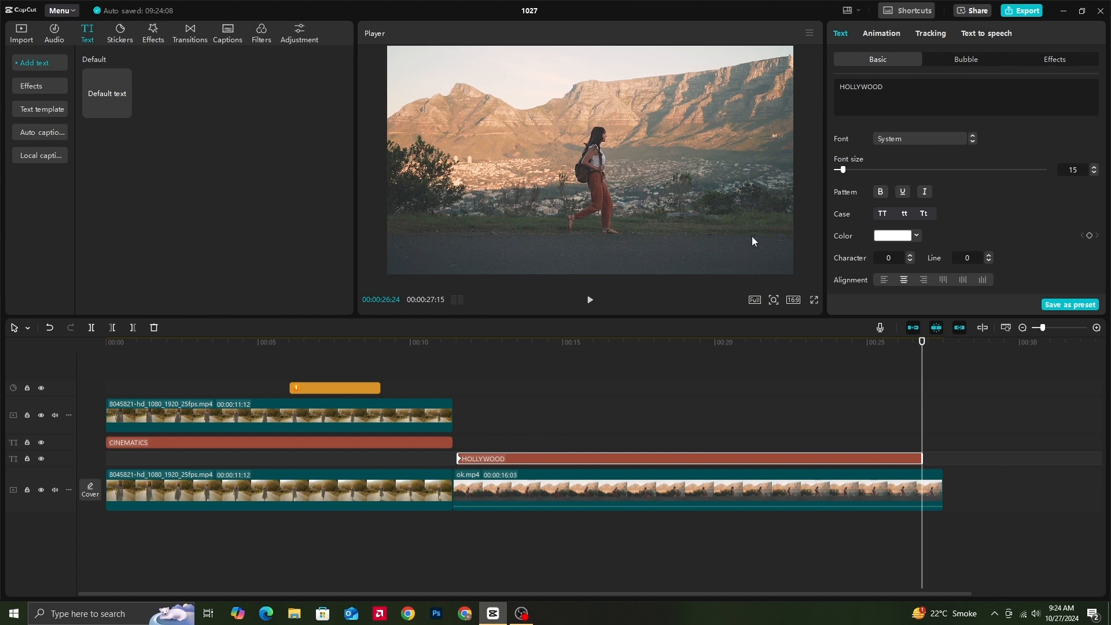
{"action": "left_click", "coordinate": [574, 346]}
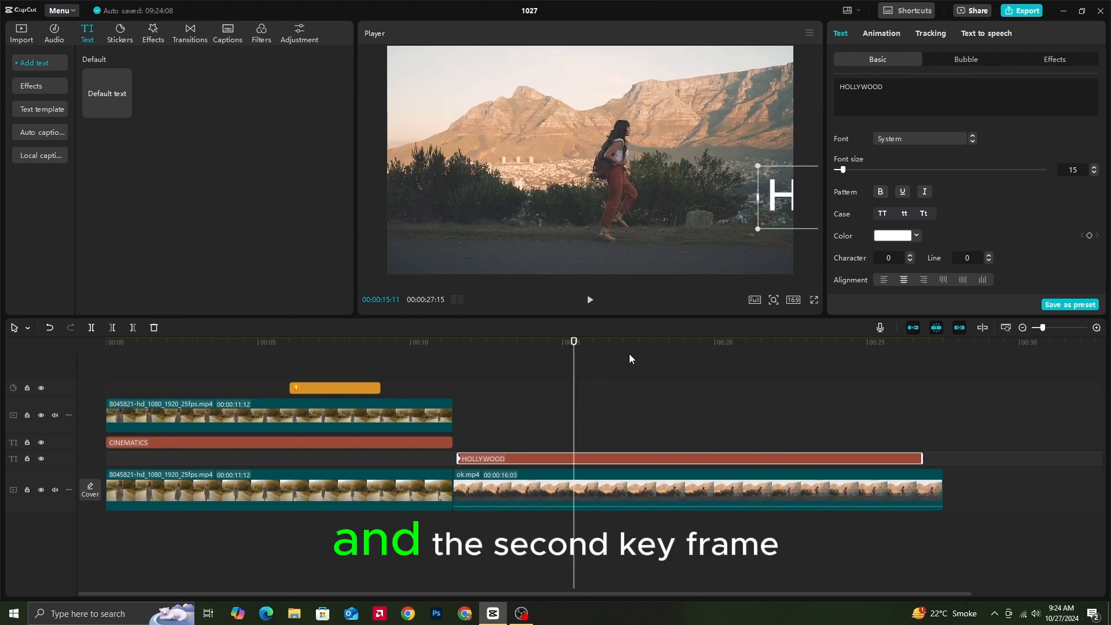
{"action": "left_click_drag", "start_coordinate": [776, 207], "coordinate": [758, 207]}
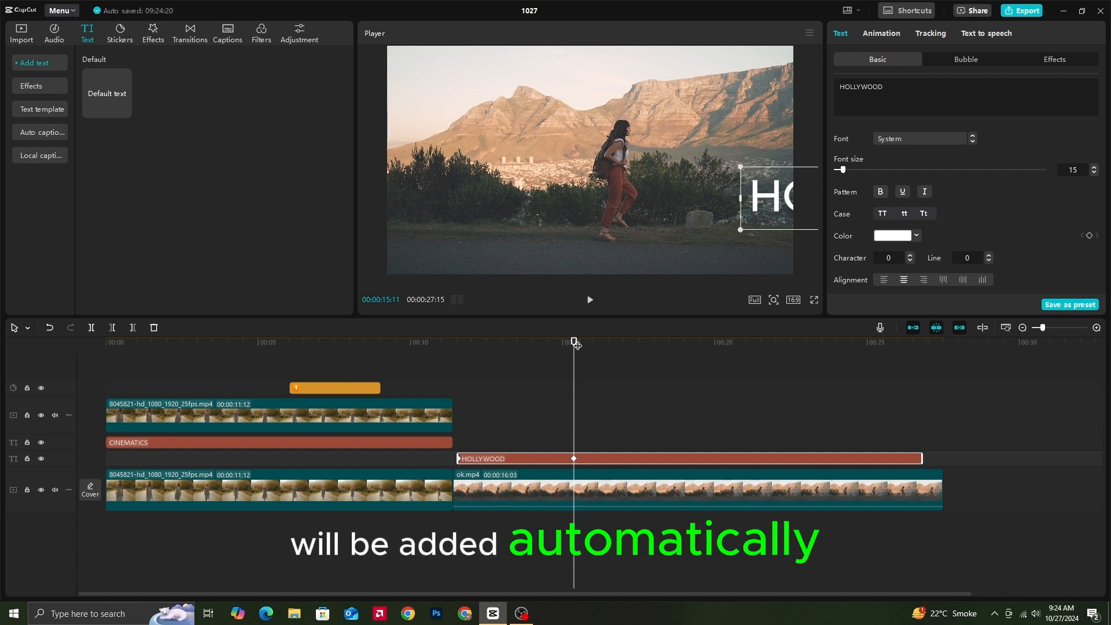
{"action": "left_click_drag", "start_coordinate": [577, 345], "coordinate": [920, 406]}
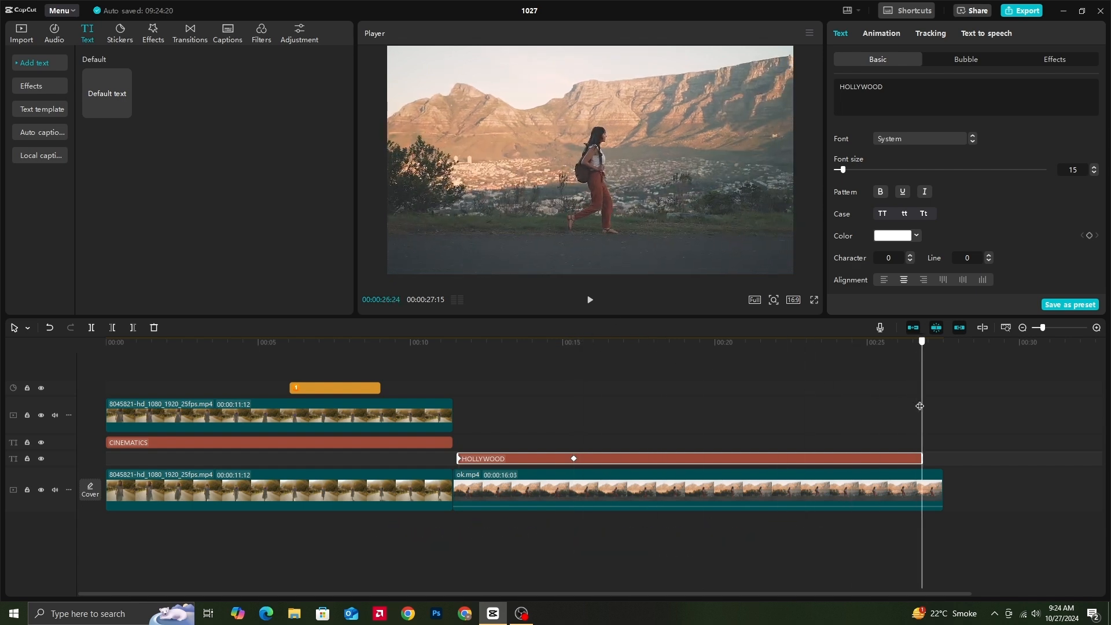
{"action": "left_click", "coordinate": [895, 346]}
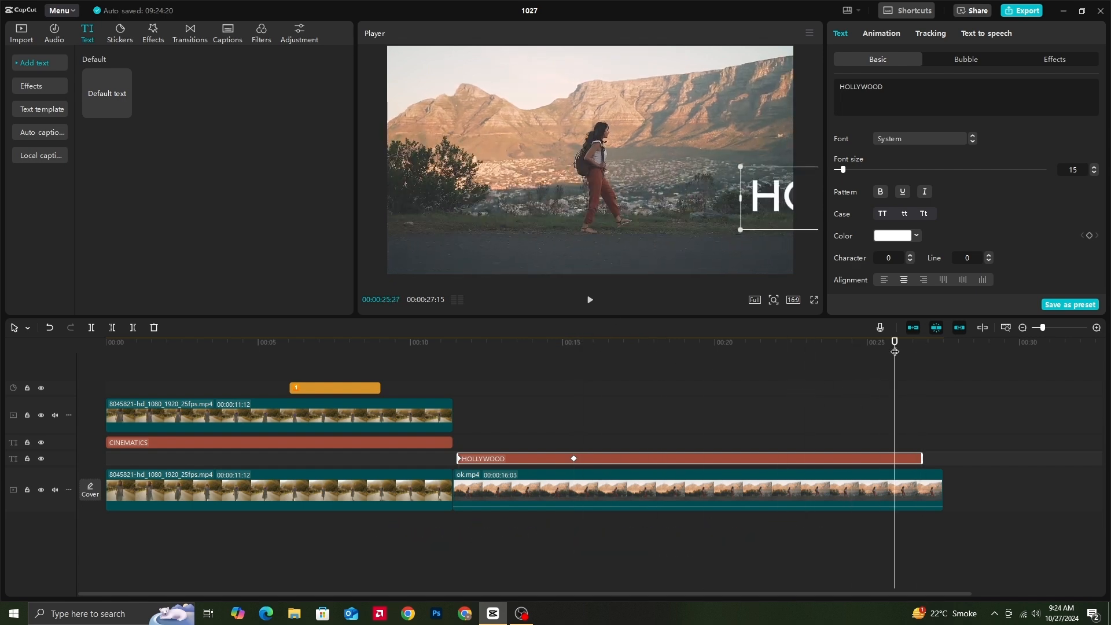
{"action": "left_click_drag", "start_coordinate": [745, 212], "coordinate": [310, 185]}
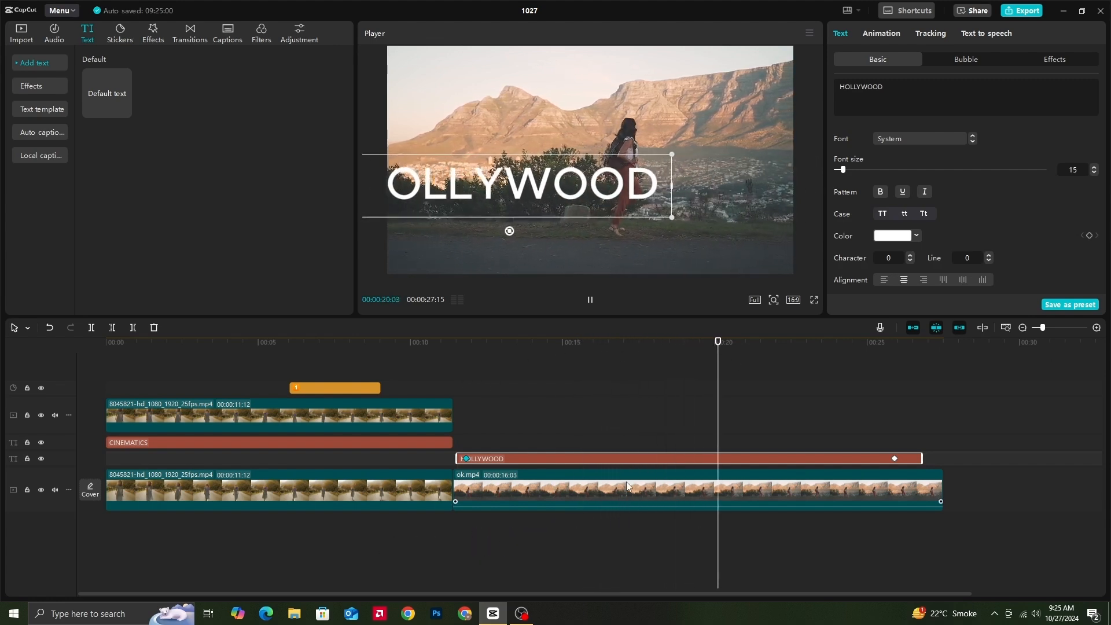
Place a copy of the ok.mp4 clip on a track above the HOLLYWOOD text, aligned with the text's start.
{"action": "left_click", "coordinate": [588, 497]}
{"action": "left_click_drag", "start_coordinate": [576, 487], "coordinate": [559, 433]}
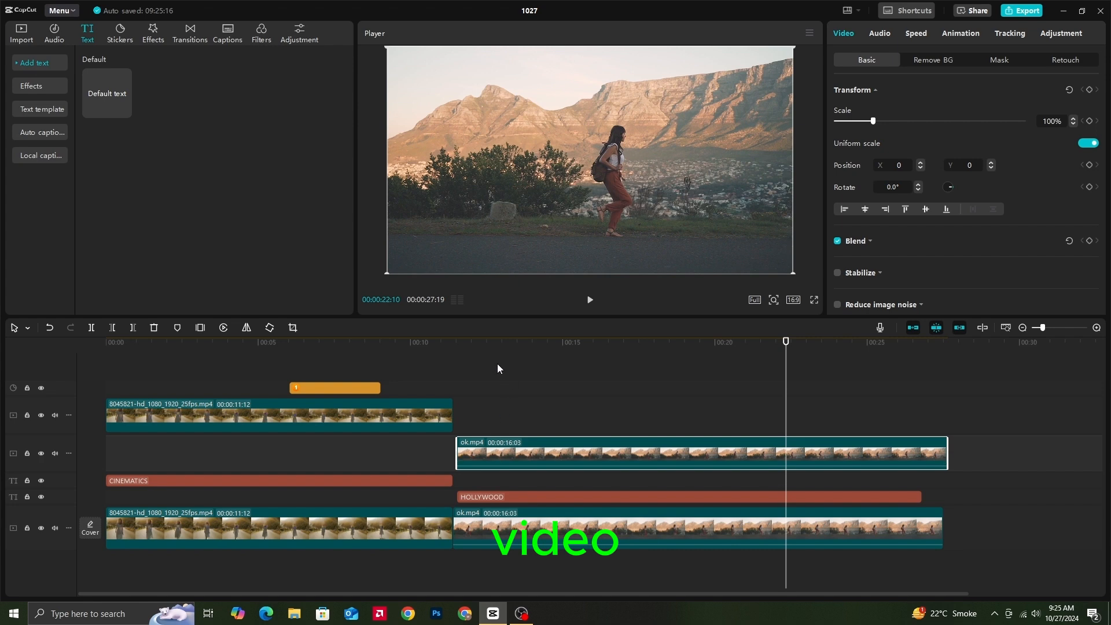
{"action": "left_click", "coordinate": [483, 354]}
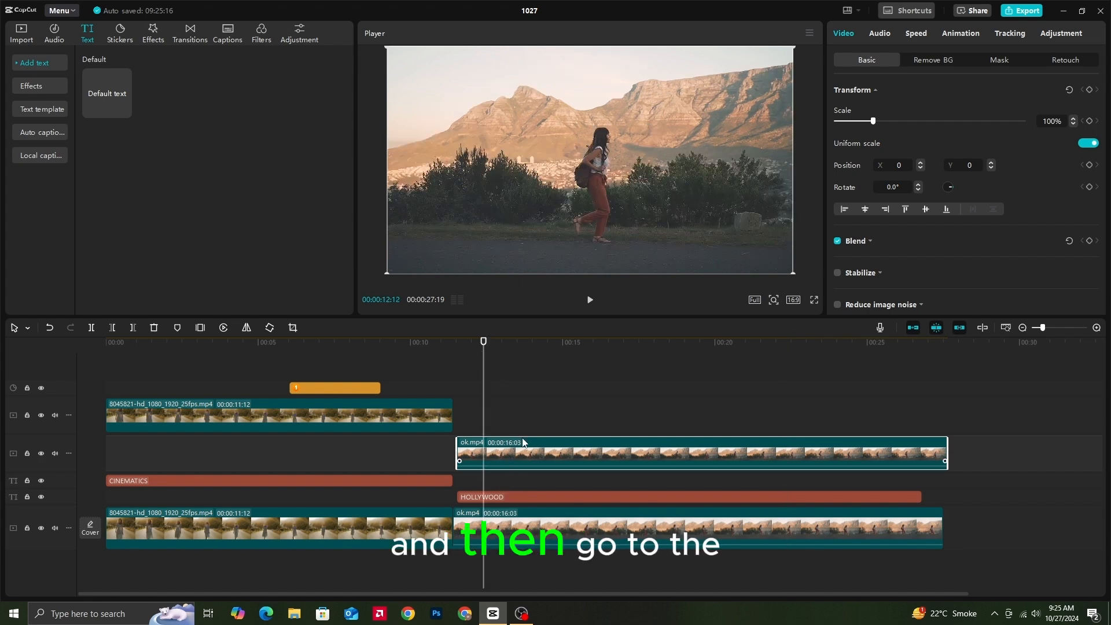
Apply a horizontal mask to the upper ok.mp4 clip and tilt its edge to about -73° beside the woman.
{"action": "left_click", "coordinate": [1006, 59]}
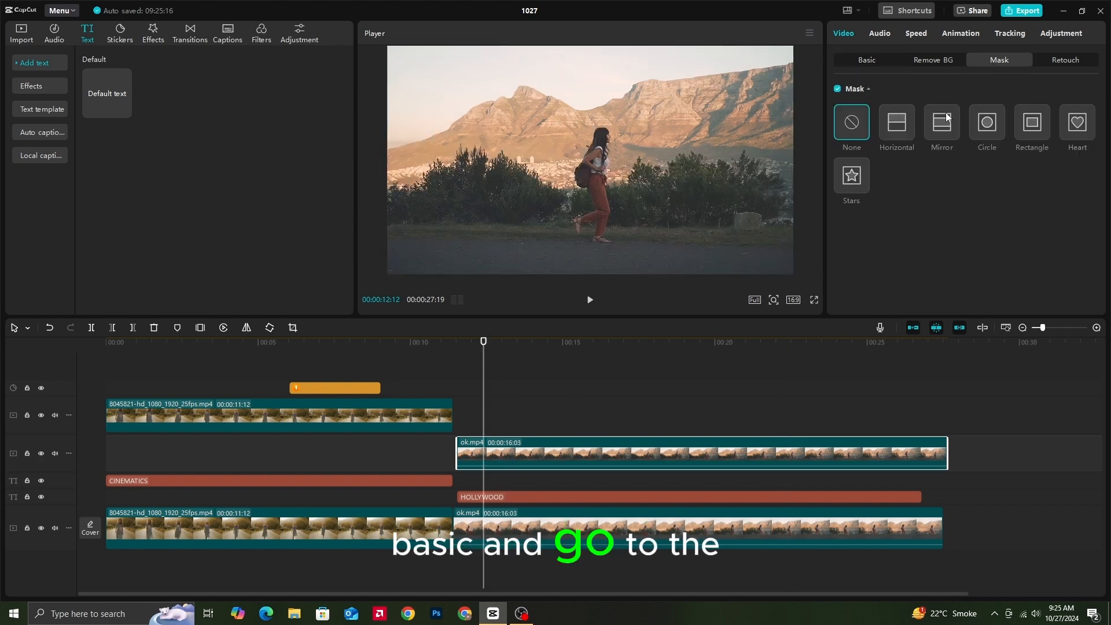
{"action": "left_click", "coordinate": [891, 123]}
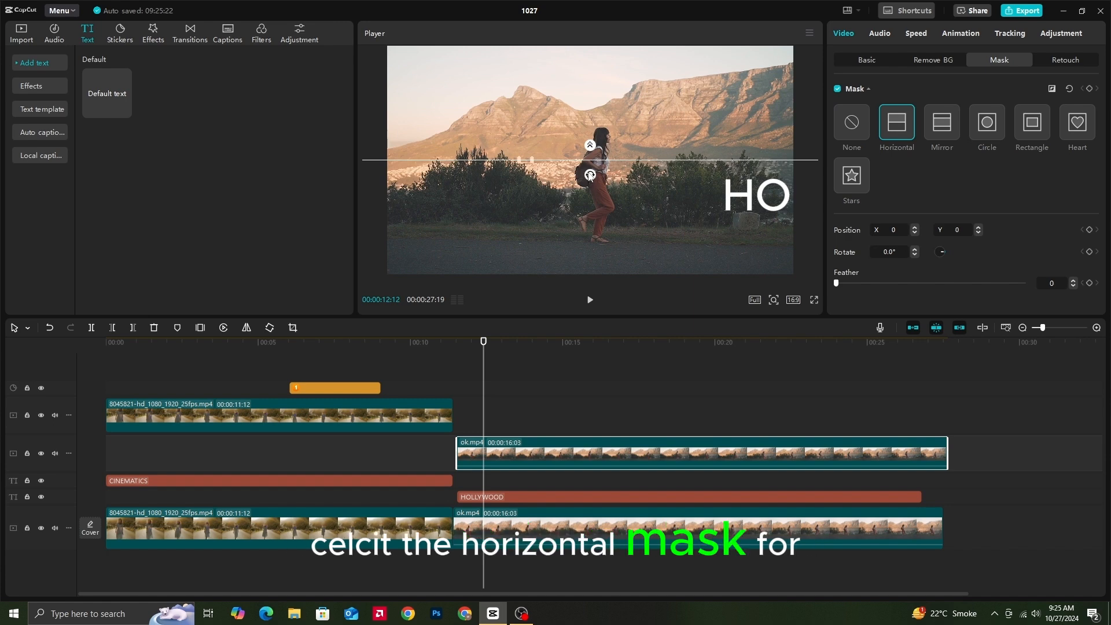
{"action": "left_click_drag", "start_coordinate": [590, 175], "coordinate": [666, 202]}
{"action": "left_click_drag", "start_coordinate": [769, 193], "coordinate": [804, 123]}
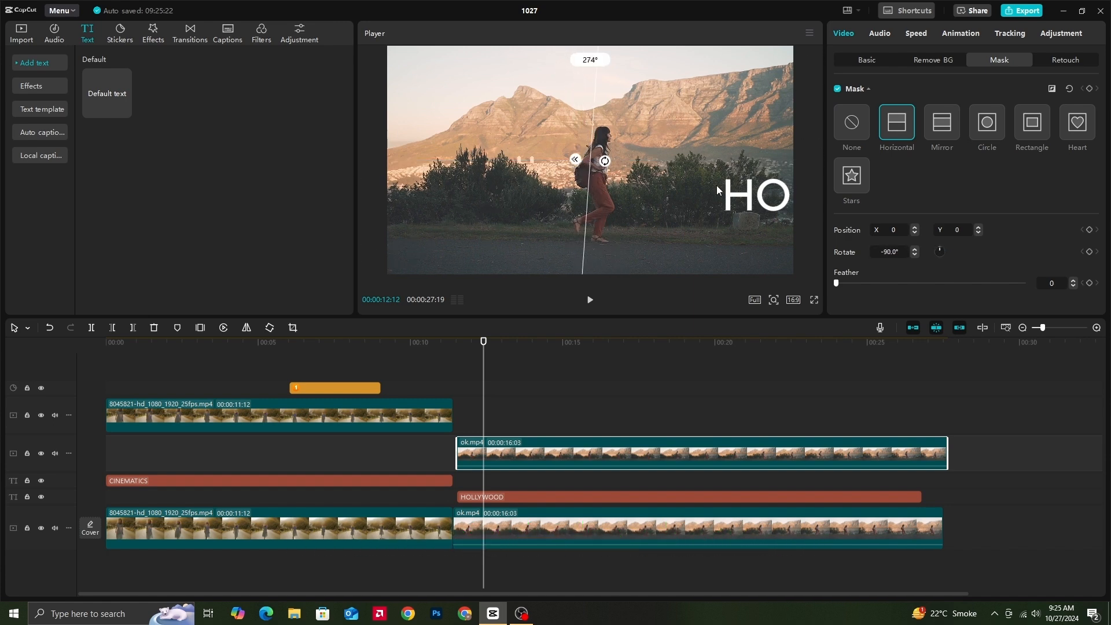
{"action": "left_click_drag", "start_coordinate": [645, 178], "coordinate": [633, 178]}
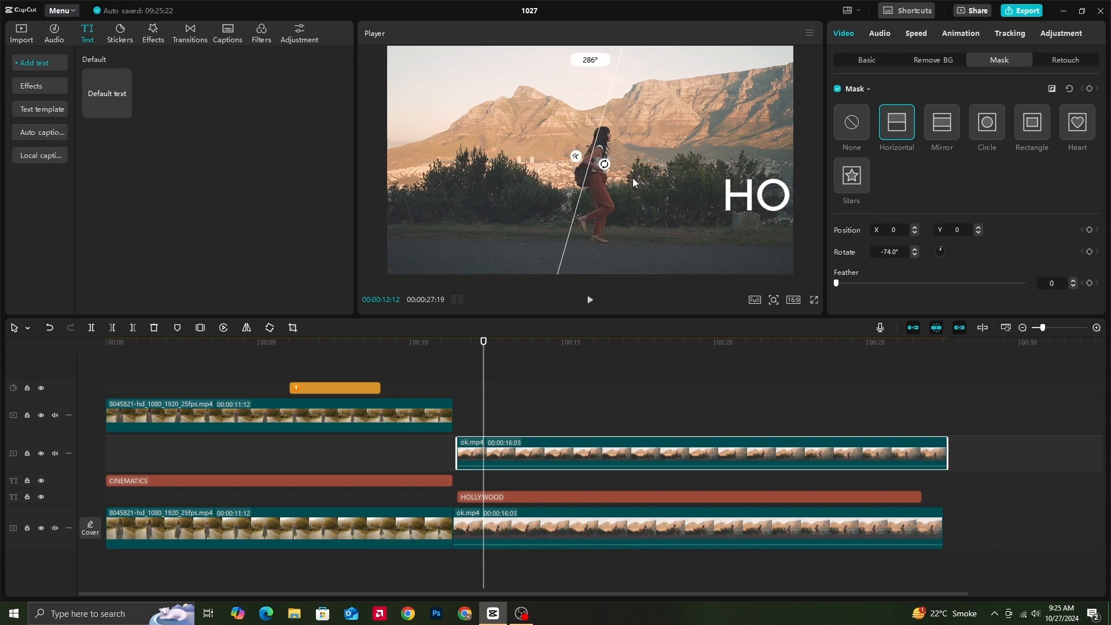
{"action": "key", "text": "space"}
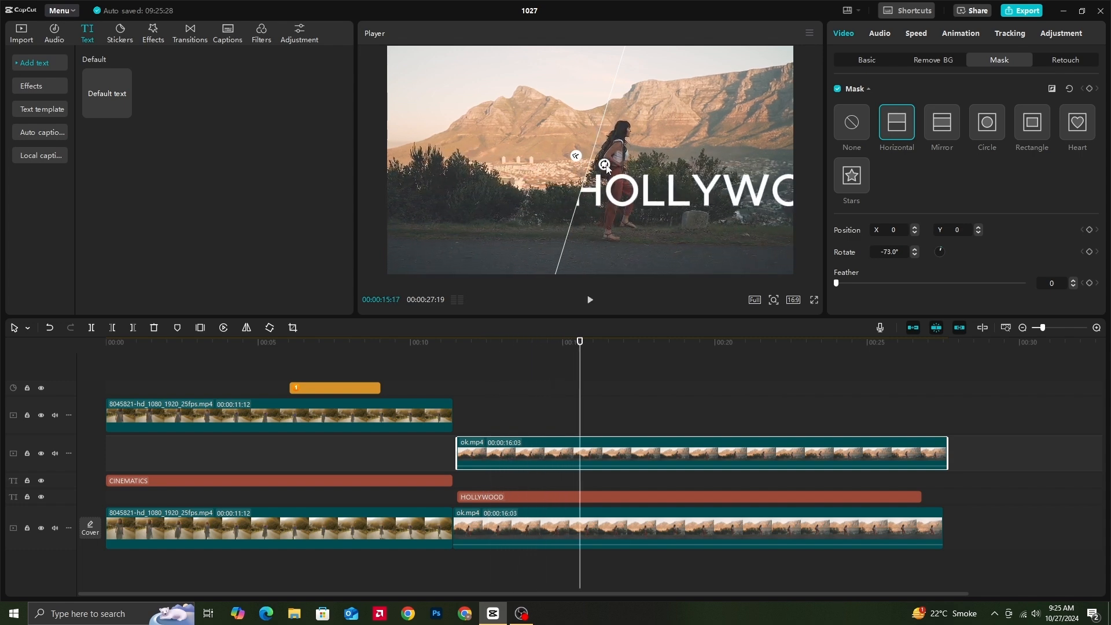
Flip the mask's visible side by rotating it to about 115°, and move it to about X 189, Y 202 along the woman.
{"action": "left_click_drag", "start_coordinate": [606, 167], "coordinate": [451, 163]}
{"action": "left_click_drag", "start_coordinate": [483, 117], "coordinate": [503, 135]}
{"action": "key", "text": "space"}
{"action": "key", "text": "space"}
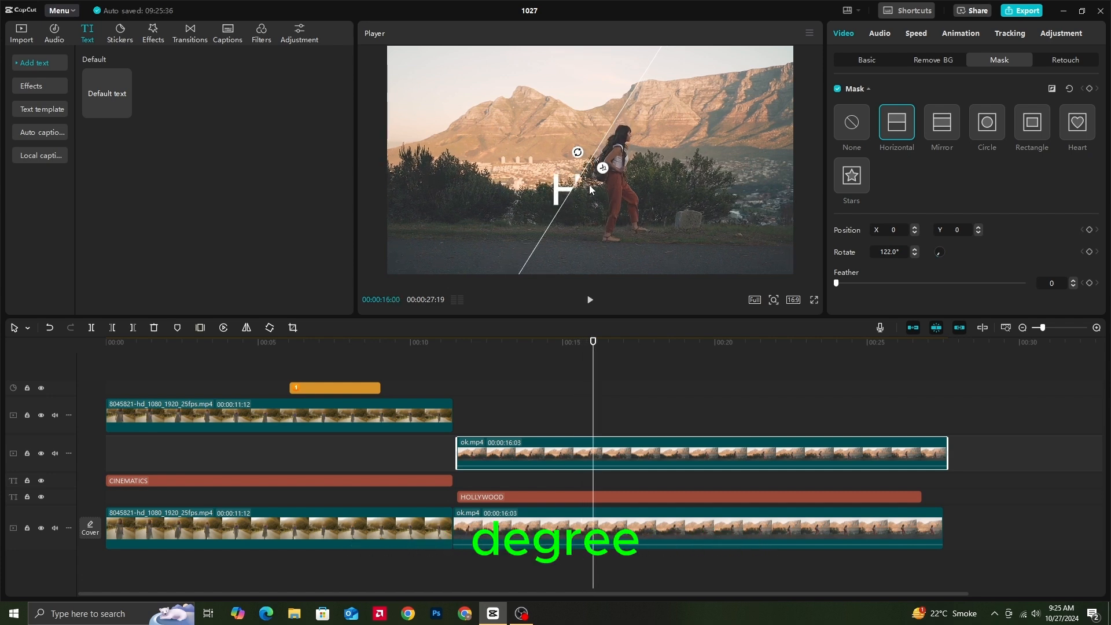
{"action": "left_click_drag", "start_coordinate": [589, 185], "coordinate": [607, 181]}
{"action": "key", "text": "space"}
{"action": "key", "text": "space"}
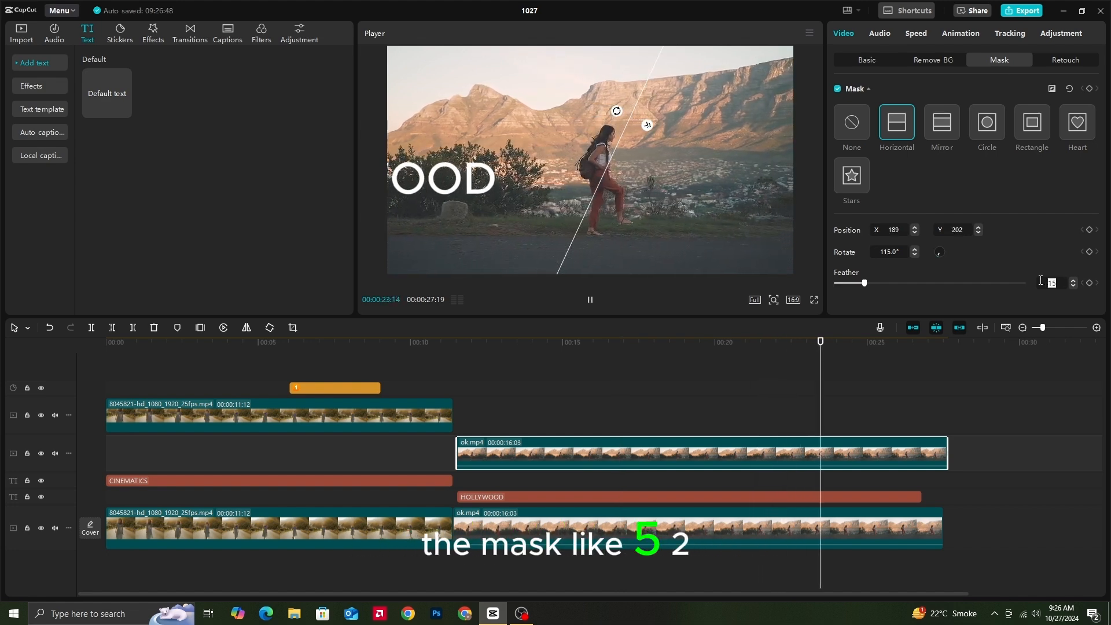
Set the mask's feather to 5 and return to the start of the ok.mp4 clip.
{"action": "left_click_drag", "start_coordinate": [1061, 283], "coordinate": [1032, 280]}
{"action": "type", "text": "10"}
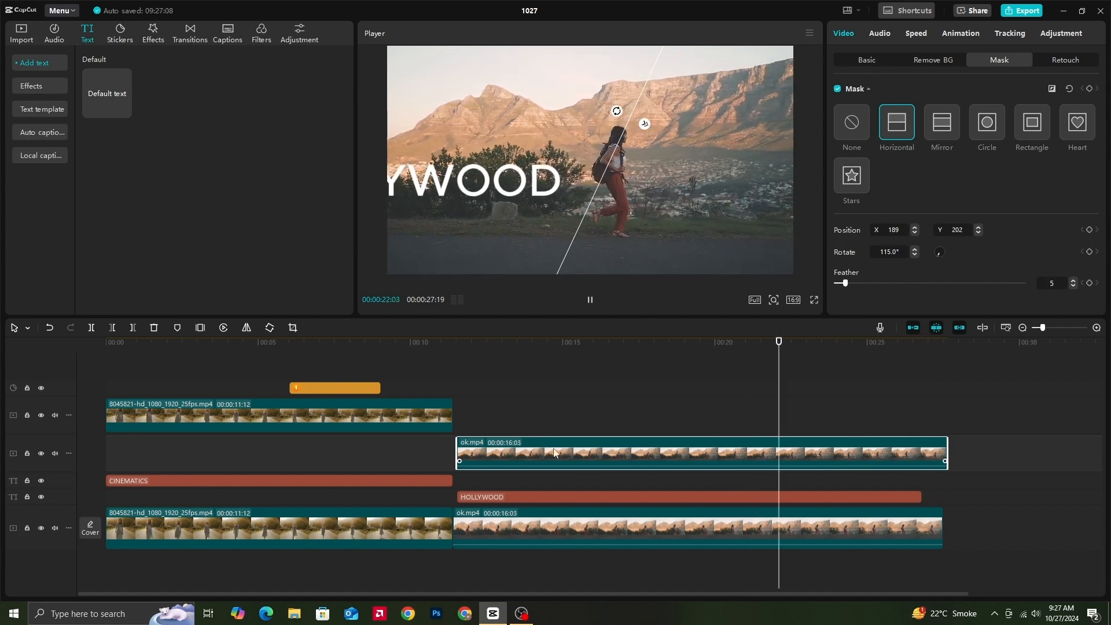
{"action": "left_click", "coordinate": [454, 342]}
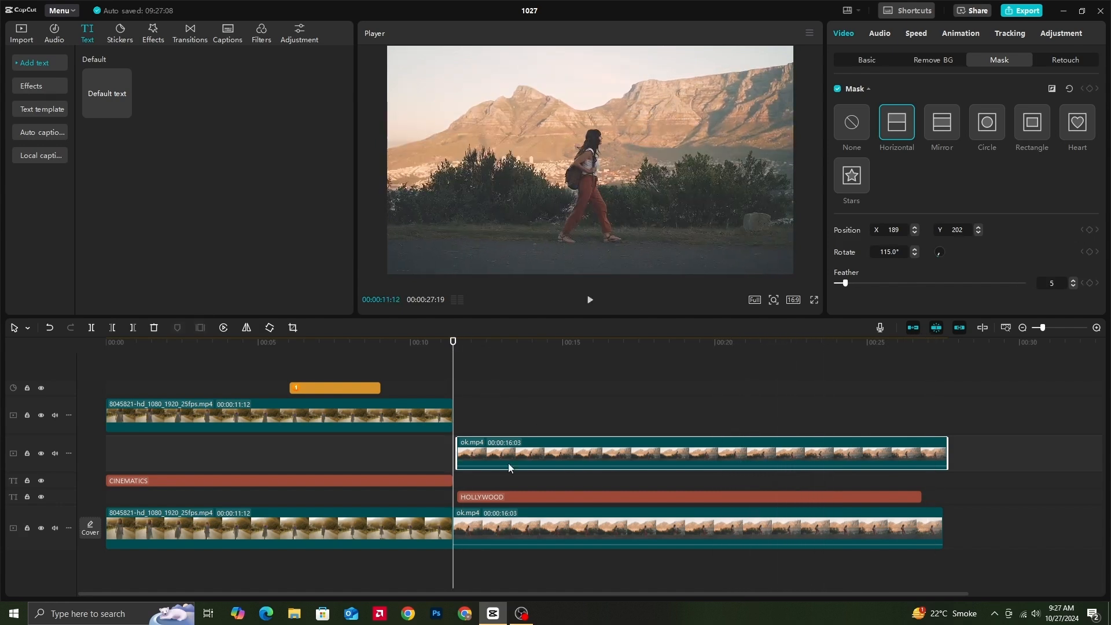
Create a compound clip from the HOLLYWOOD text layer and open its speed settings.
{"action": "left_click", "coordinate": [539, 502]}
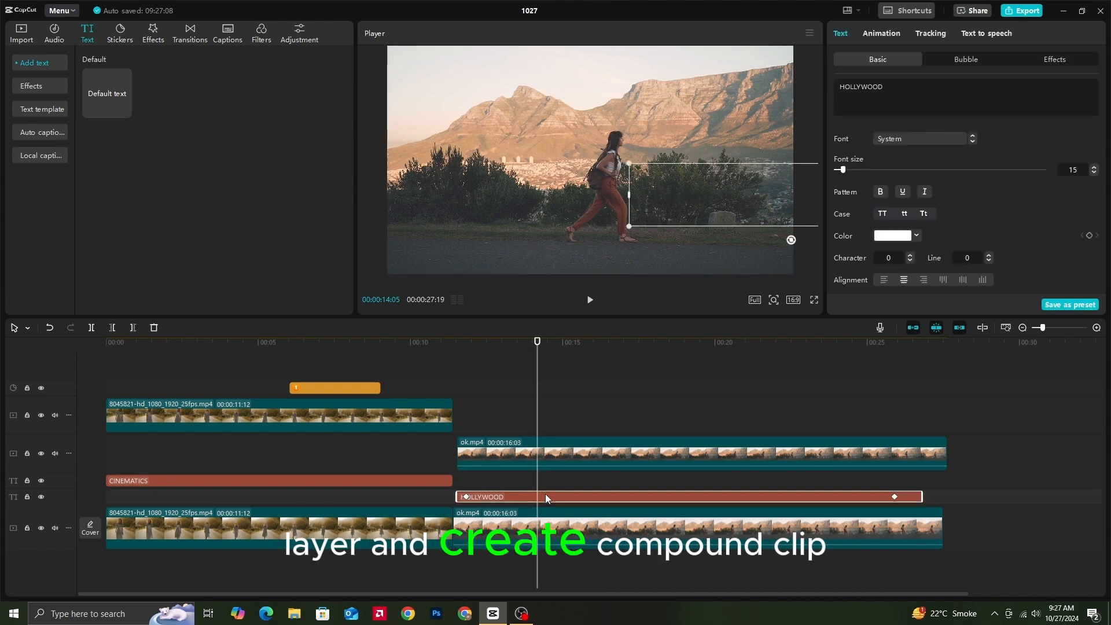
{"action": "right_click", "coordinate": [661, 497]}
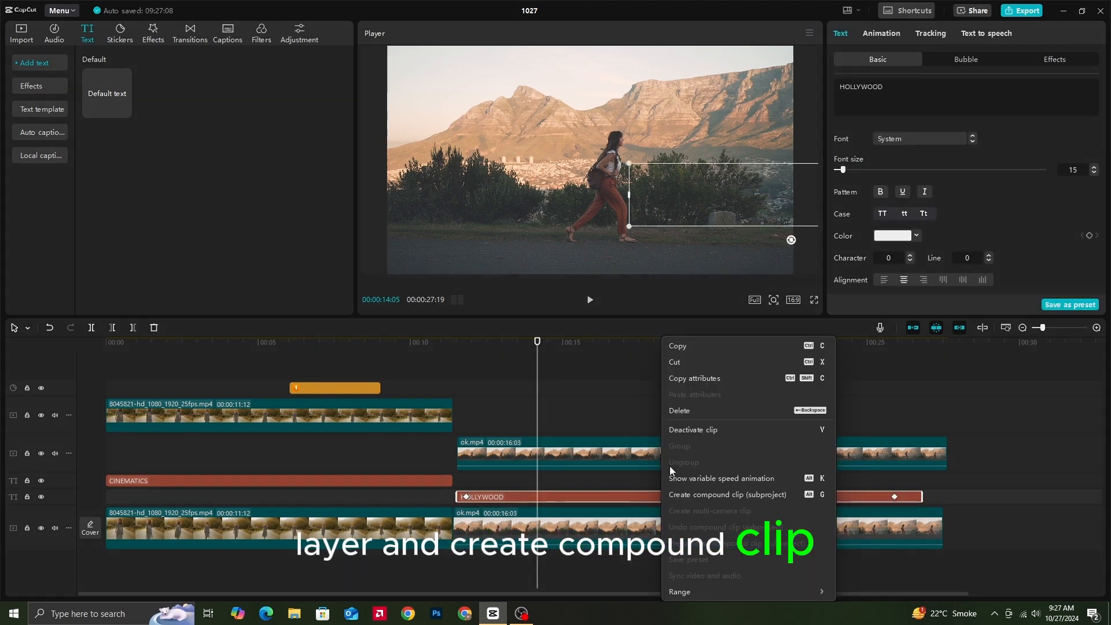
{"action": "left_click", "coordinate": [683, 495]}
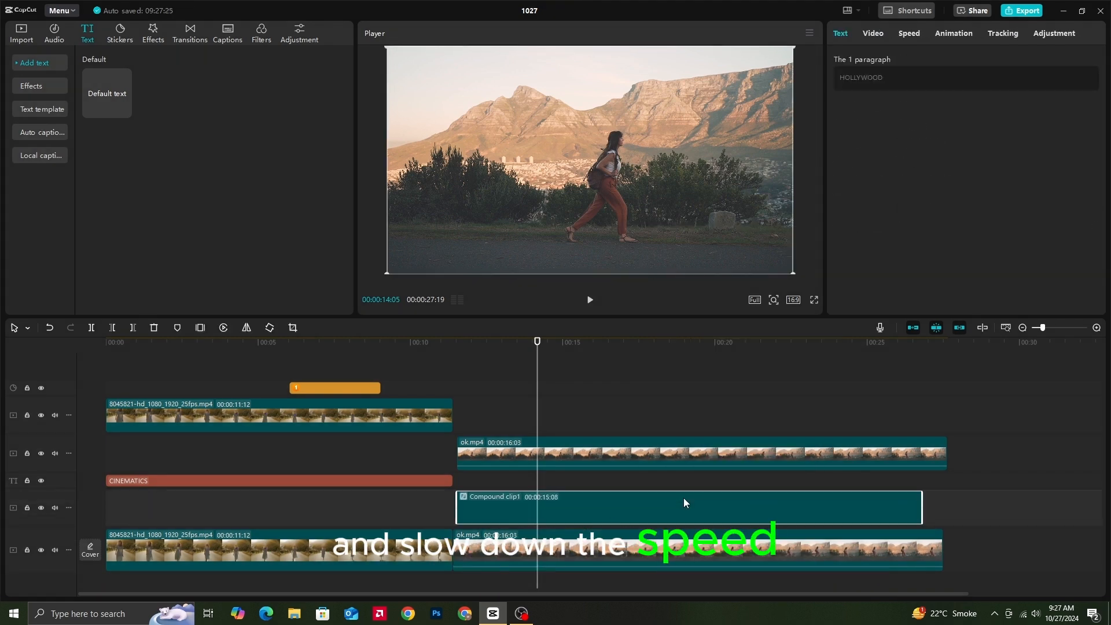
{"action": "left_click", "coordinate": [909, 33]}
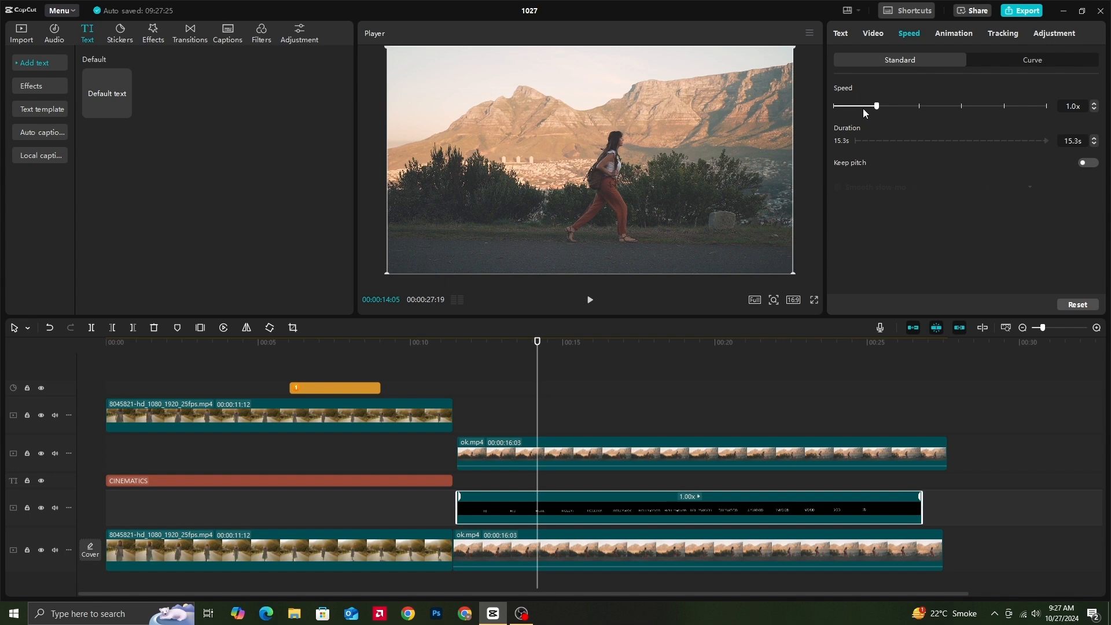
Play the HOLLYWOOD section from just before its start to check the text passing behind the woman.
{"action": "left_click_drag", "start_coordinate": [469, 344], "coordinate": [429, 344]}
{"action": "key", "text": "space"}
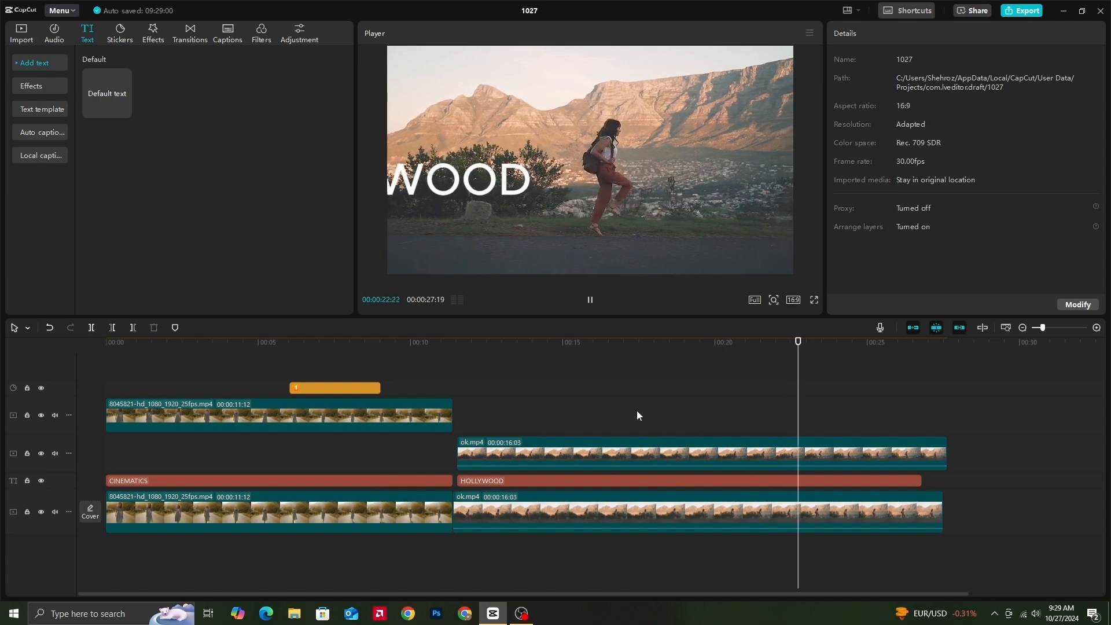
{"action": "key", "text": "space"}
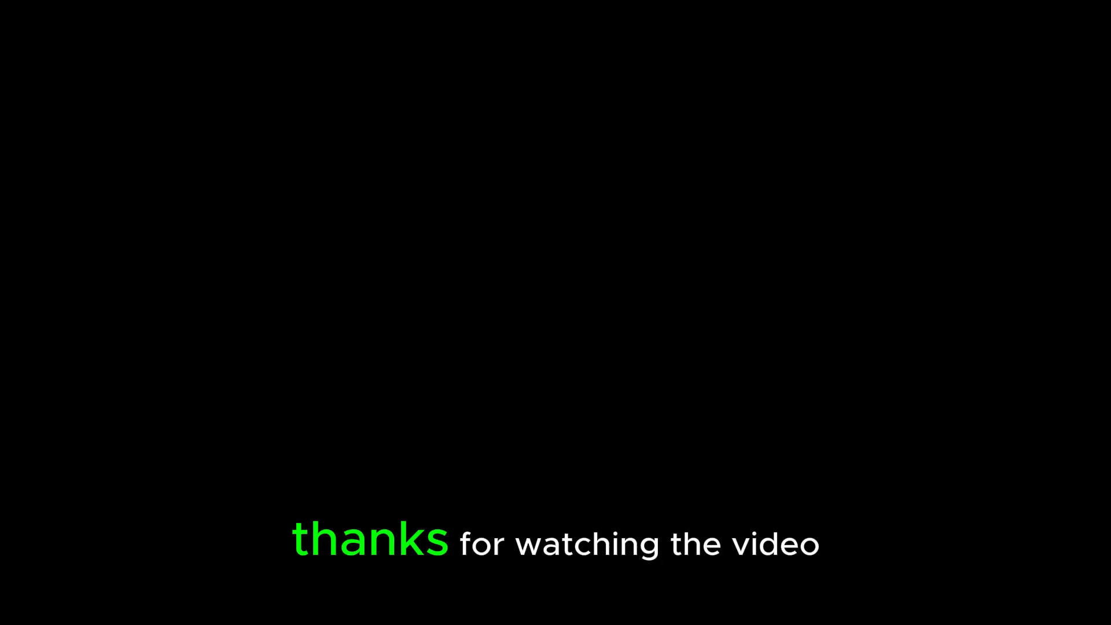